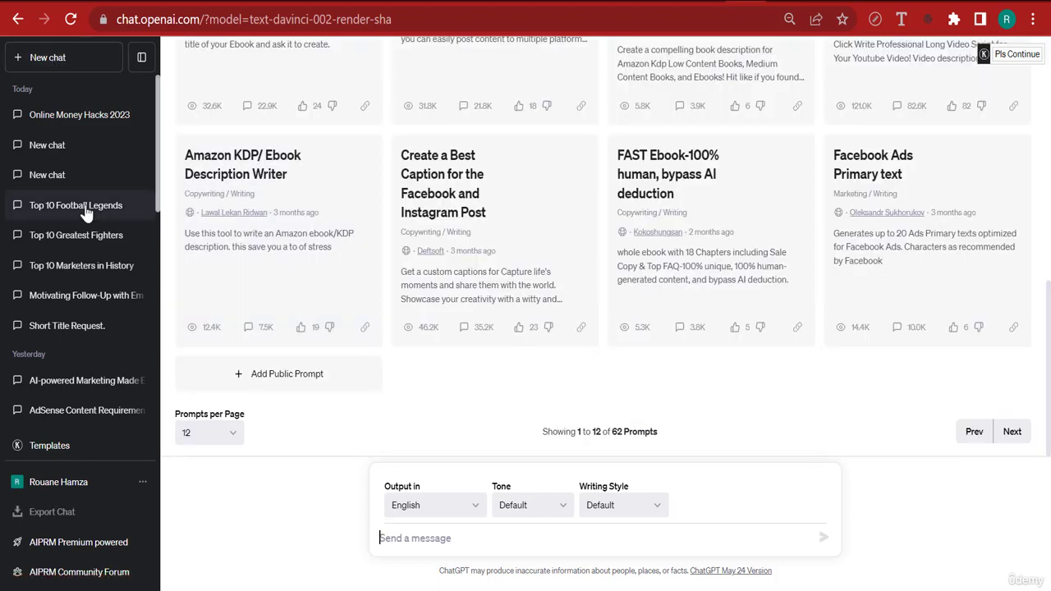
Switch the chat model to GPT-4.
{"action": "scroll", "coordinate": [574, 394], "scroll_direction": "up", "scroll_amount": 5}
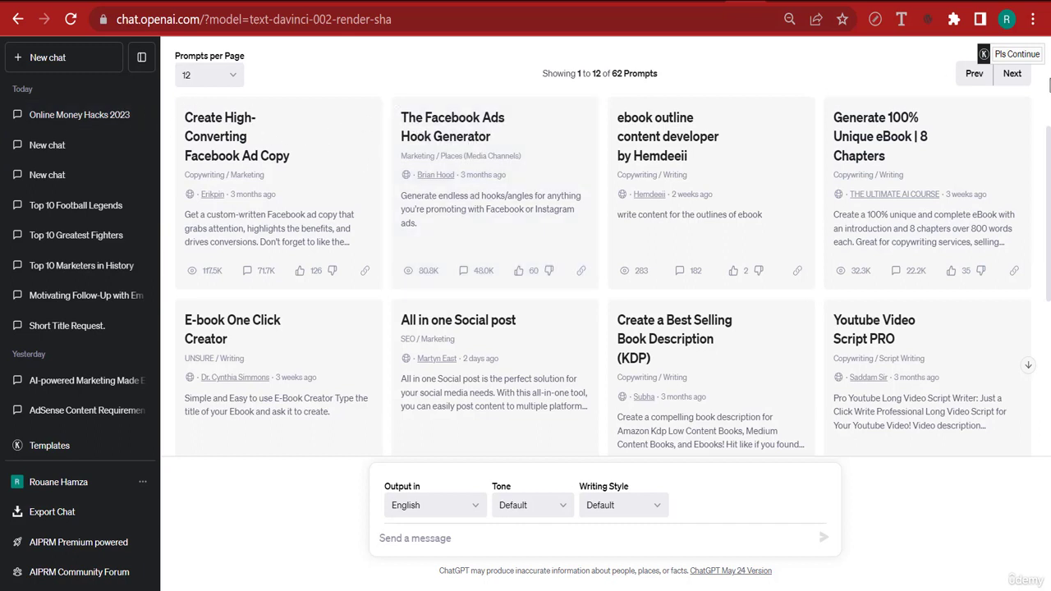
{"action": "scroll", "coordinate": [1048, 85], "scroll_direction": "up", "scroll_amount": 3}
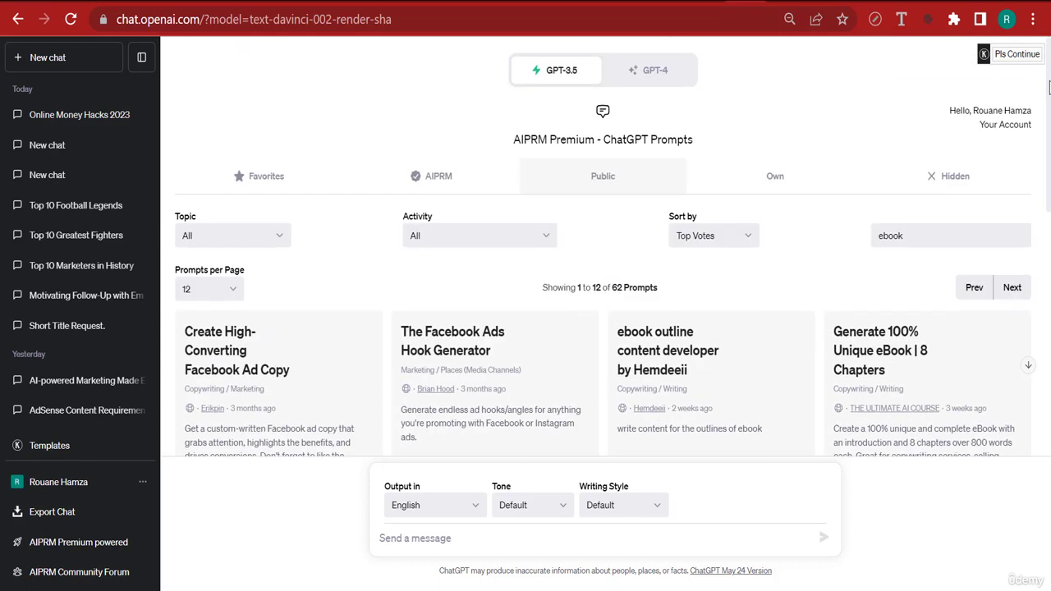
{"action": "left_click", "coordinate": [657, 72]}
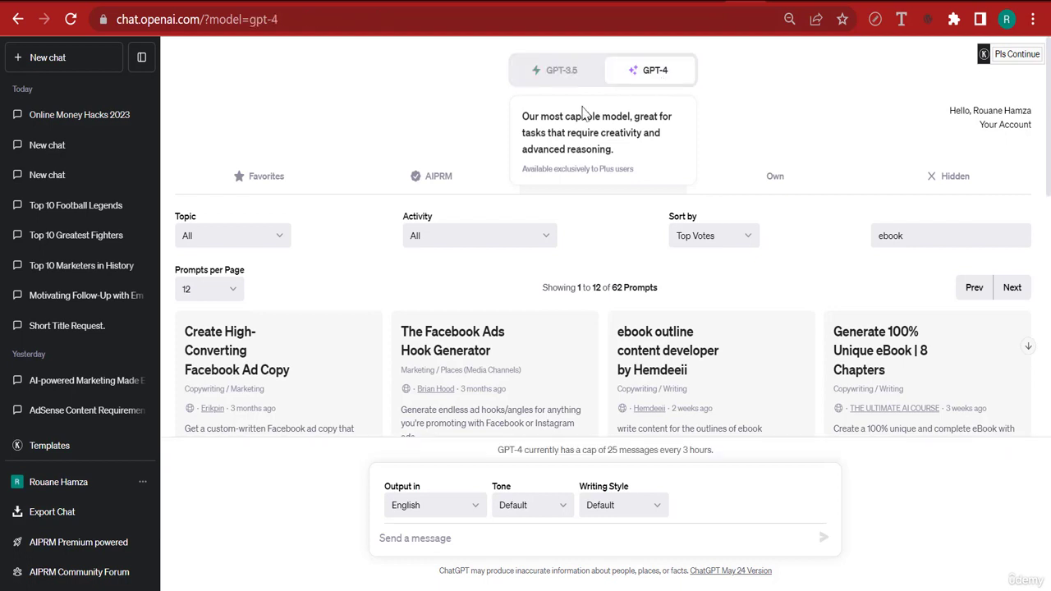
Begin the prompt: "I am in the process of writing an amazon kindle book about how to use chatgpt to make money online in different ways for dummies.".
{"action": "left_click", "coordinate": [485, 537]}
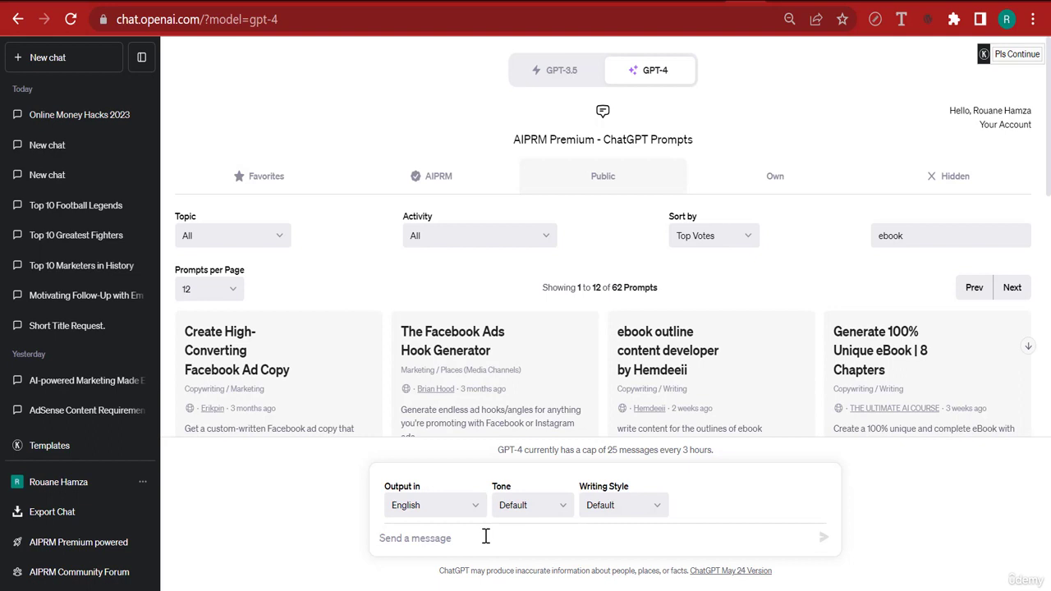
{"action": "type", "text": "I am in te"}
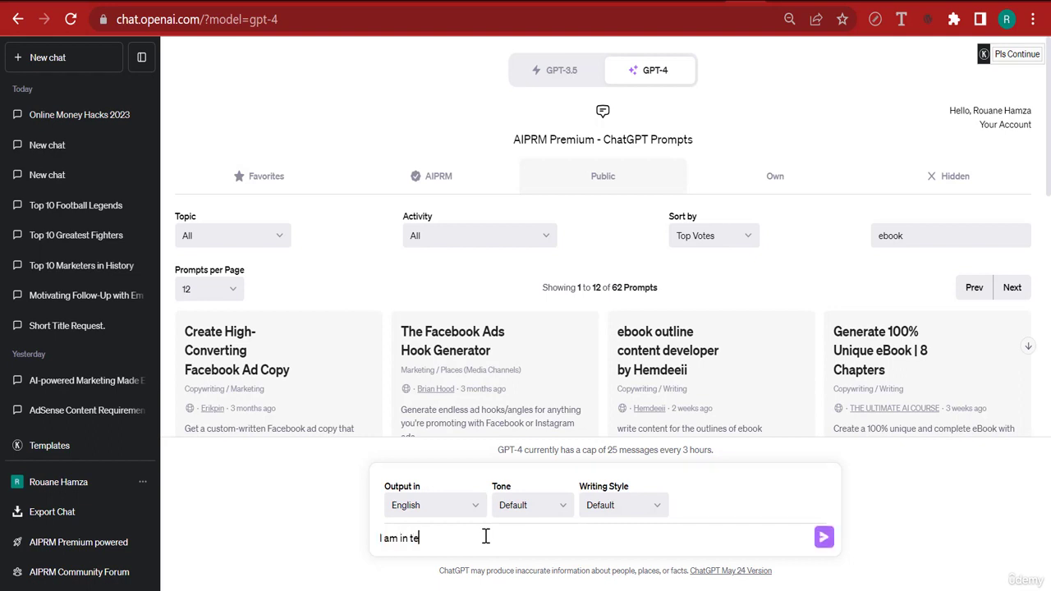
{"action": "type", "text": "le"}
{"action": "key", "text": "BackSpace"}
{"action": "key", "text": "BackSpace"}
{"action": "key", "text": "BackSpace"}
{"action": "type", "text": "he process of writing and am"}
{"action": "key", "text": "BackSpace"}
{"action": "key", "text": "BackSpace"}
{"action": "key", "text": "BackSpace"}
{"action": "key", "text": "BackSpace"}
{"action": "type", "text": "an"}
{"action": "key", "text": "BackSpace"}
{"action": "type", "text": "mazion kindle book"}
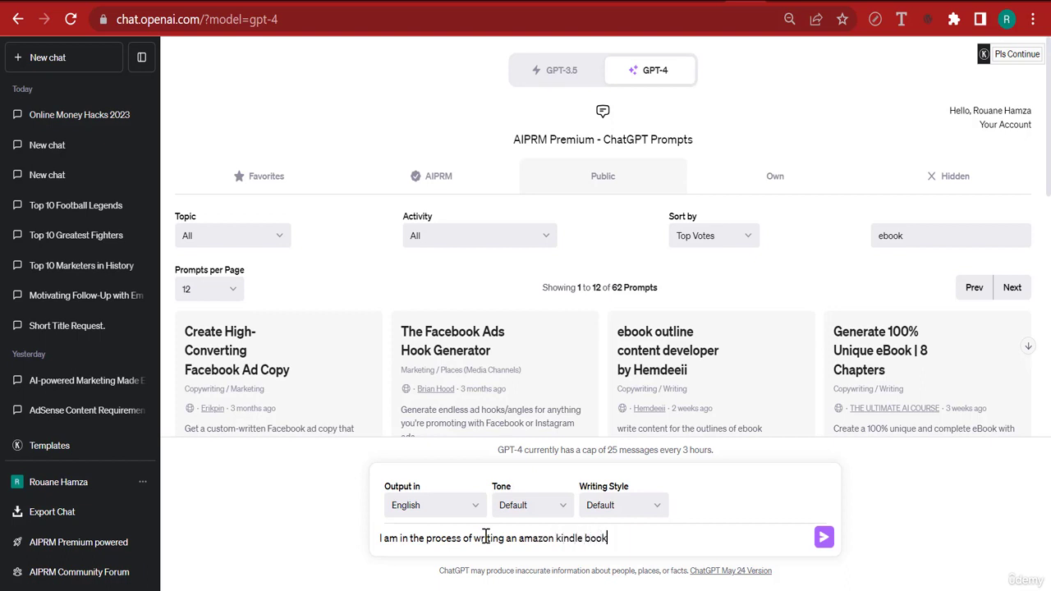
{"action": "type", "text": " about how to use chatgpt to"}
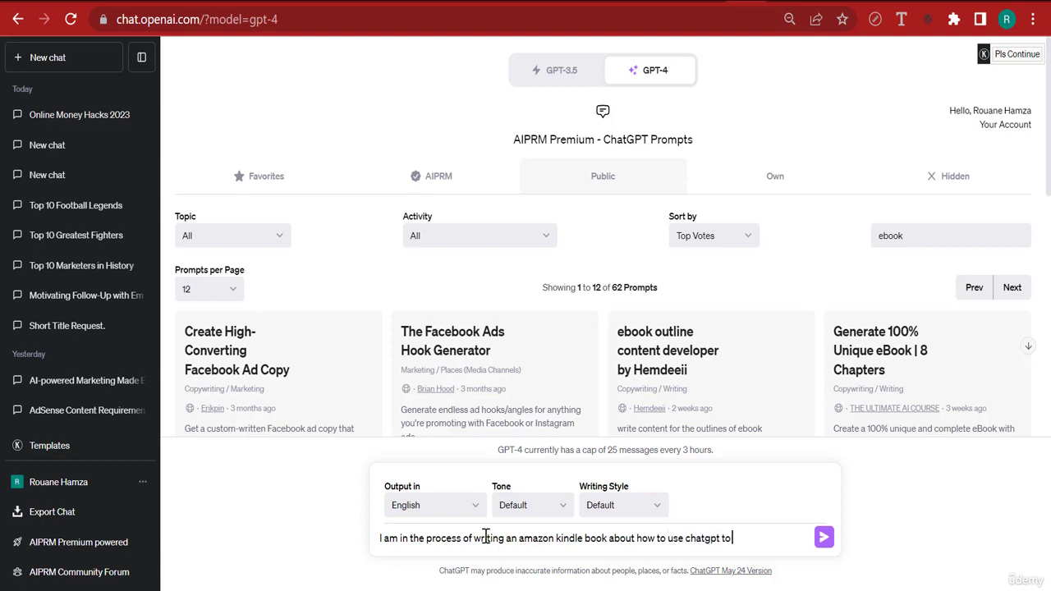
{"action": "type", "text": " make money onl"}
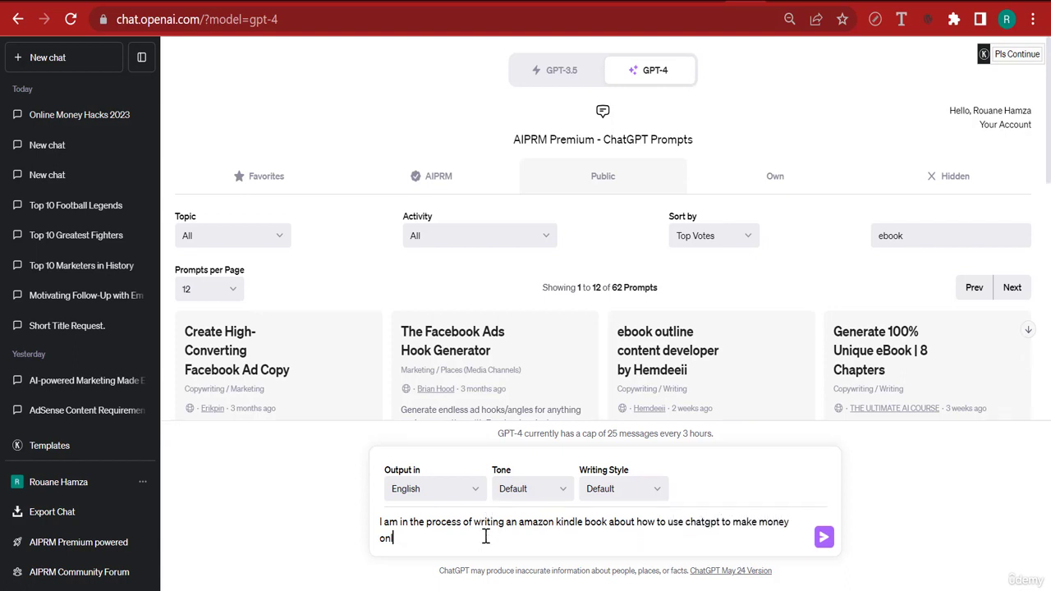
{"action": "type", "text": "ine in different ways for dummies. And I"}
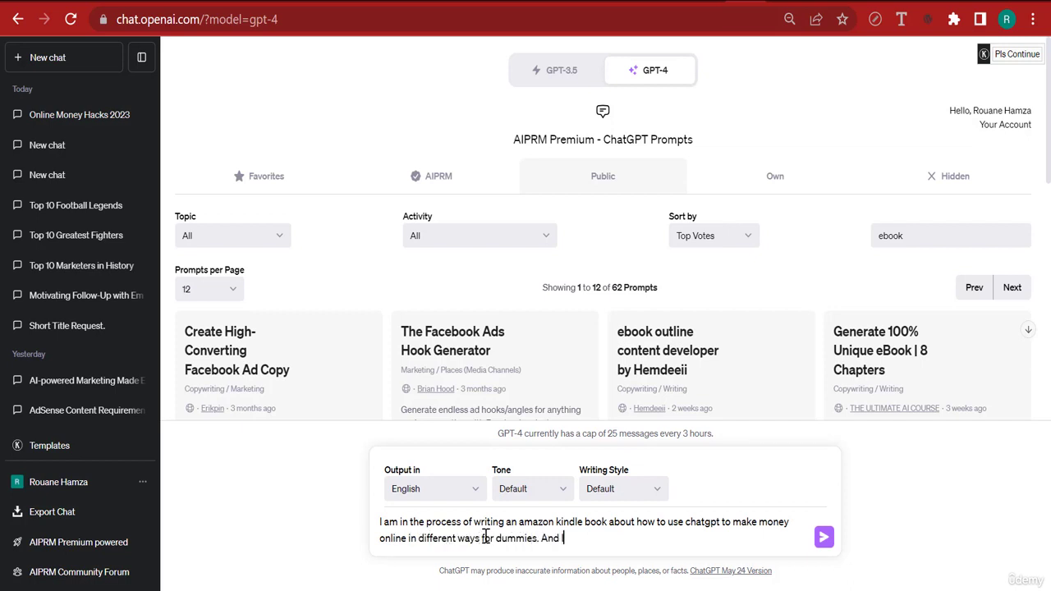
Continue the prompt: "And I want you to do keyword research and brainstorm 10 Book title ideas to get the most sales".
{"action": "type", "text": " want you to do keyword r"}
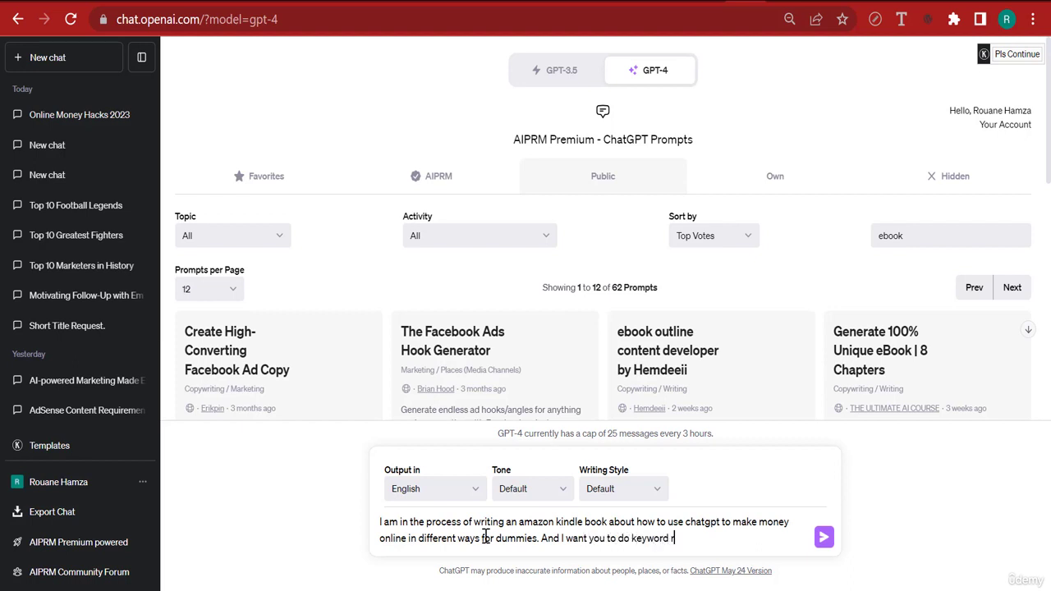
{"action": "type", "text": "esearch fo"}
{"action": "key", "text": "BackSpace"}
{"action": "key", "text": "BackSpace"}
{"action": "key", "text": "BackSpace"}
{"action": "type", "text": "and brainstorm"}
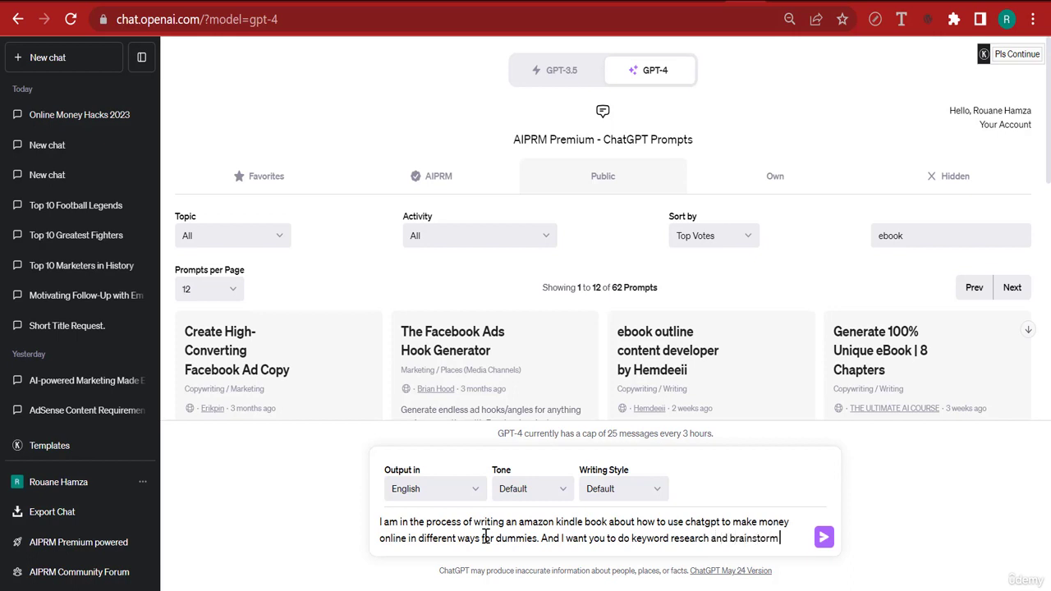
{"action": "type", "text": " 10 Book title"}
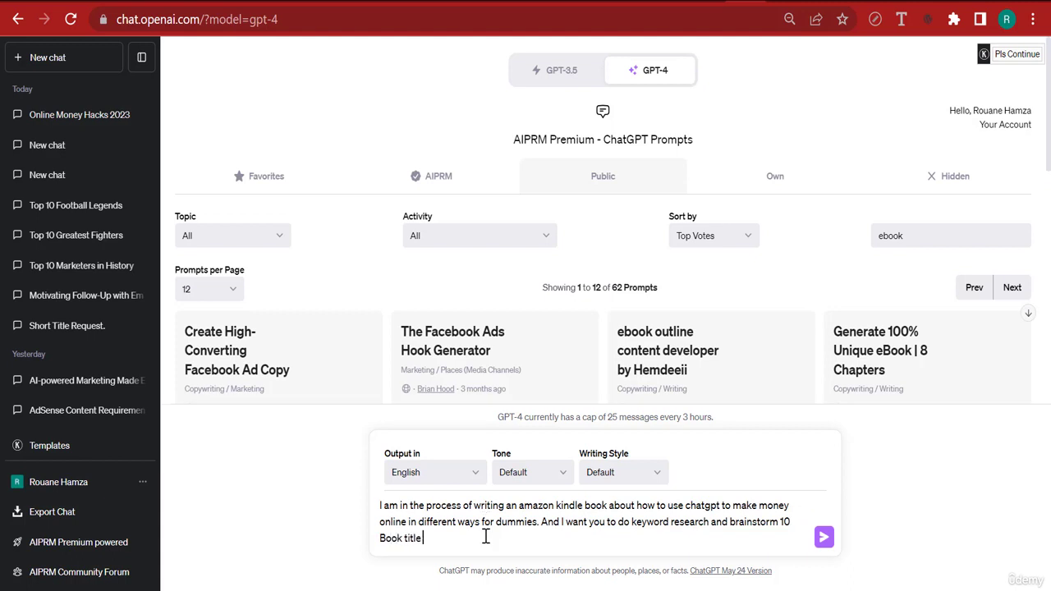
{"action": "type", "text": " ideas to get the most sales, and"}
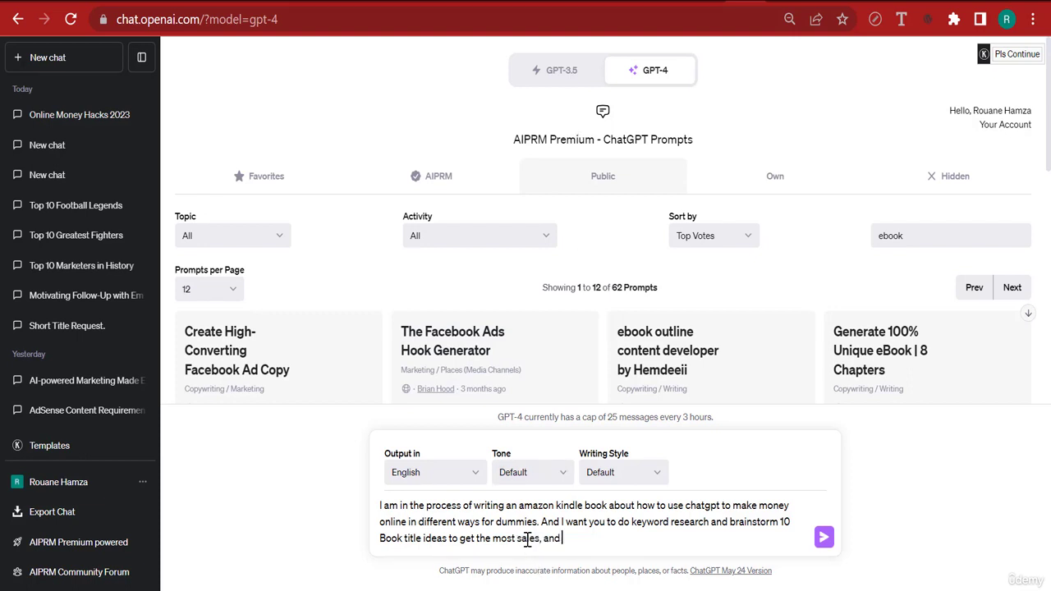
Extend the request with "and the most eyeballs, and to make the book trending on amazon".
{"action": "type", "text": " the most"}
{"action": "type", "text": " eyeballs."}
{"action": "type", "text": " and the most"}
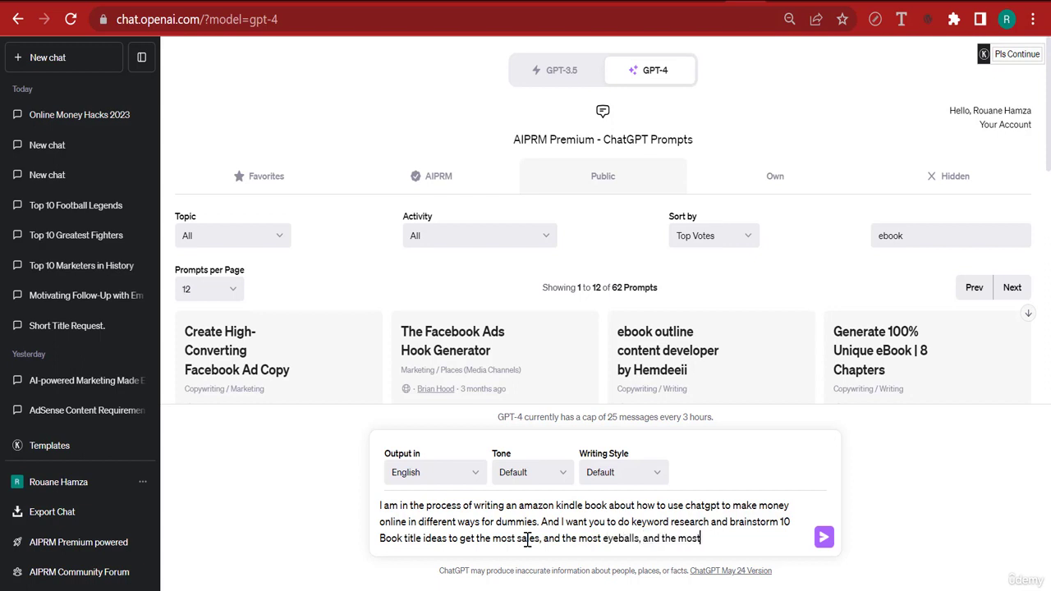
{"action": "key", "text": "BackSpace"}
{"action": "key", "text": "BackSpace"}
{"action": "key", "text": "BackSpace"}
{"action": "key", "text": "BackSpace"}
{"action": "key", "text": "BackSpace"}
{"action": "key", "text": "BackSpace"}
{"action": "key", "text": "BackSpace"}
{"action": "type", "text": "o make the book trending"}
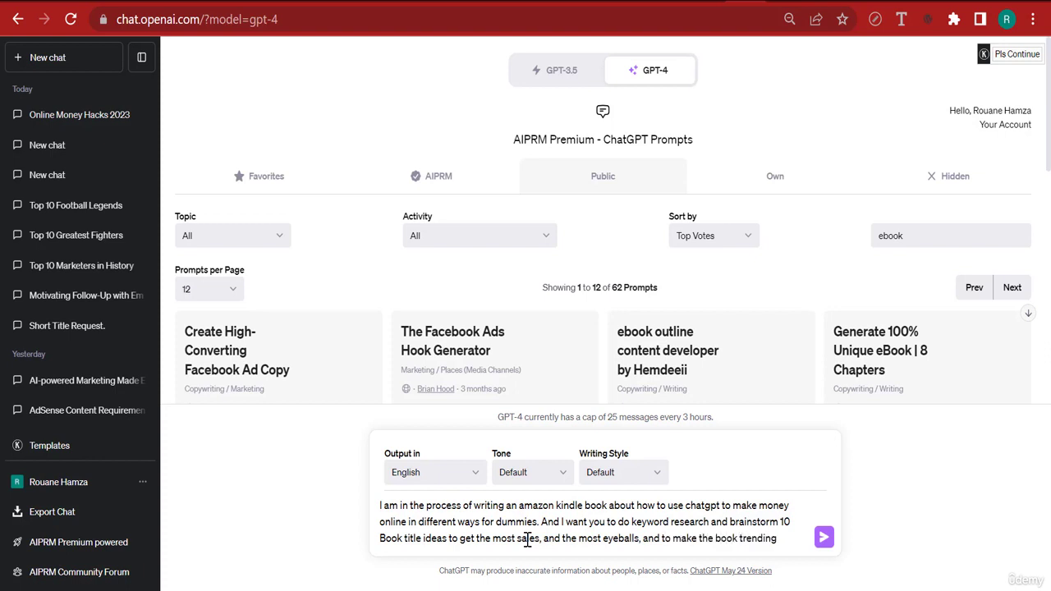
{"action": "type", "text": " on amaoz"}
{"action": "key", "text": "BackSpace"}
{"action": "key", "text": "BackSpace"}
{"action": "type", "text": "zo"}
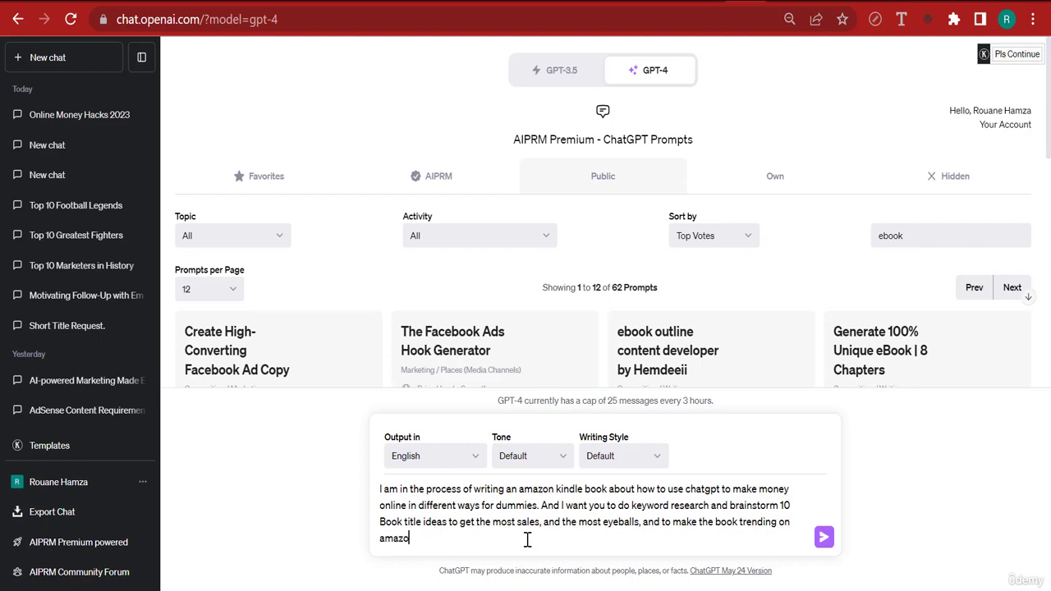
Finish the prompt with "but also it should include keywords with high search traffic." and send it.
{"action": "type", "text": "n, bnu"}
{"action": "key", "text": "BackSpace"}
{"action": "type", "text": "bnu"}
{"action": "type", "text": "ut also"}
{"action": "type", "text": " it should include"}
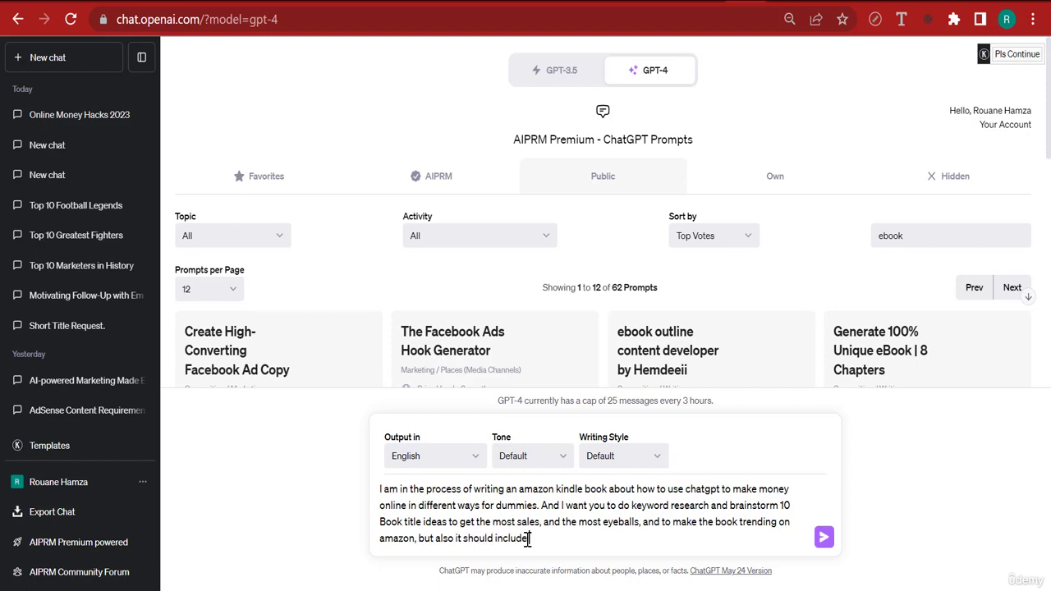
{"action": "type", "text": " keywords with high search traf"}
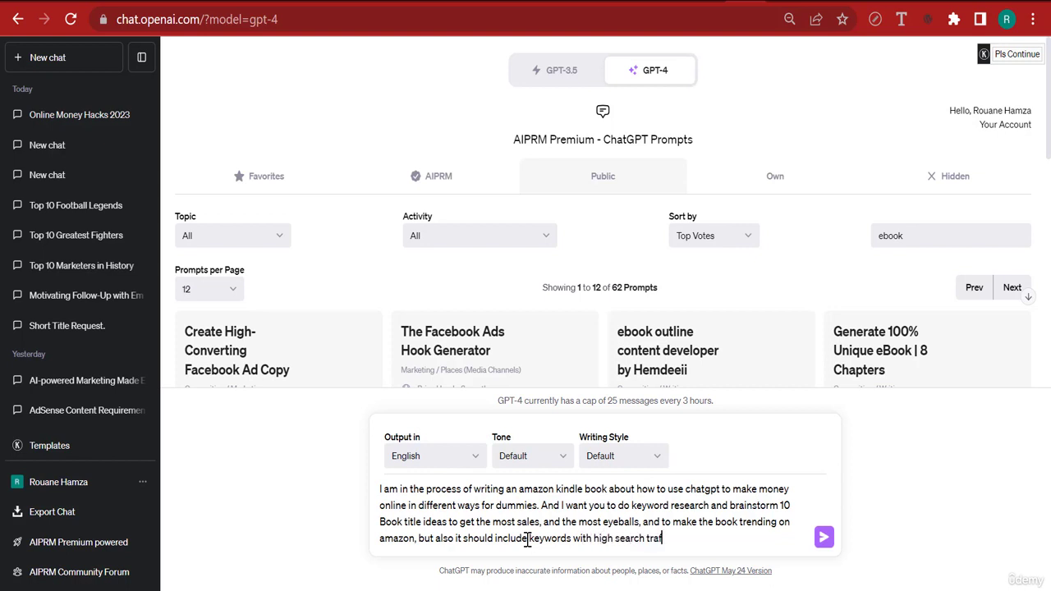
{"action": "type", "text": "fic."}
{"action": "key", "text": "Return"}
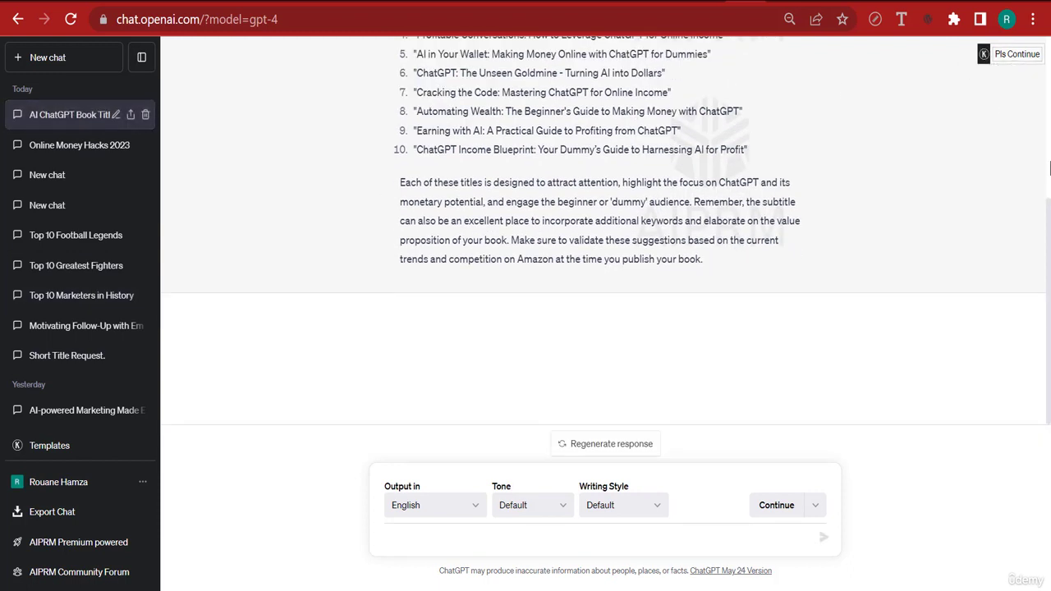
Rename the current book-titles chat to "Book Brainstorming ideas for amazon kdp".
{"action": "left_click_drag", "start_coordinate": [1049, 189], "coordinate": [1049, 98]}
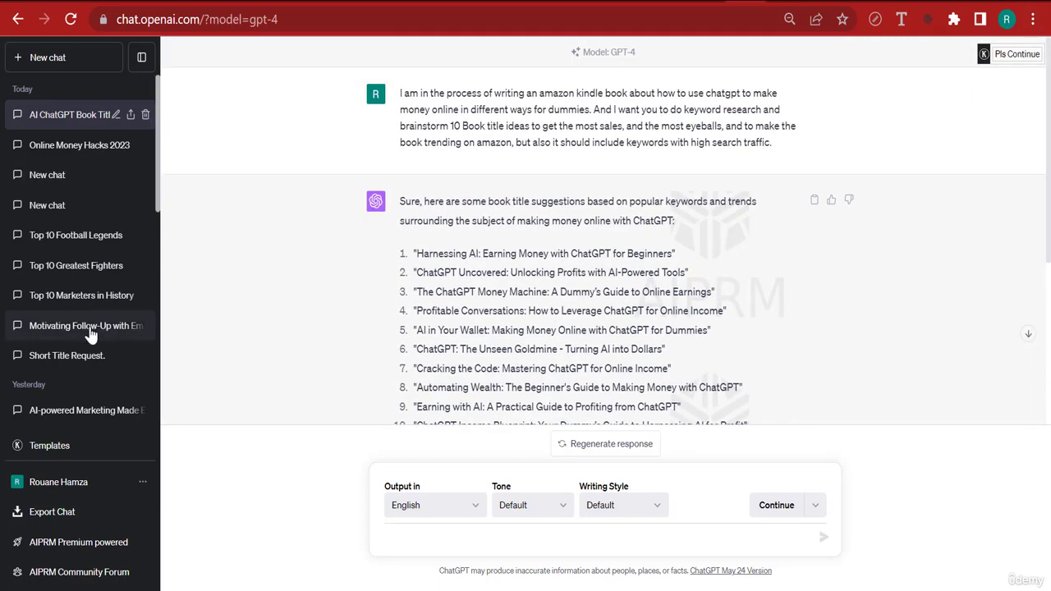
{"action": "left_click", "coordinate": [116, 114]}
{"action": "triple_click", "coordinate": [94, 114]}
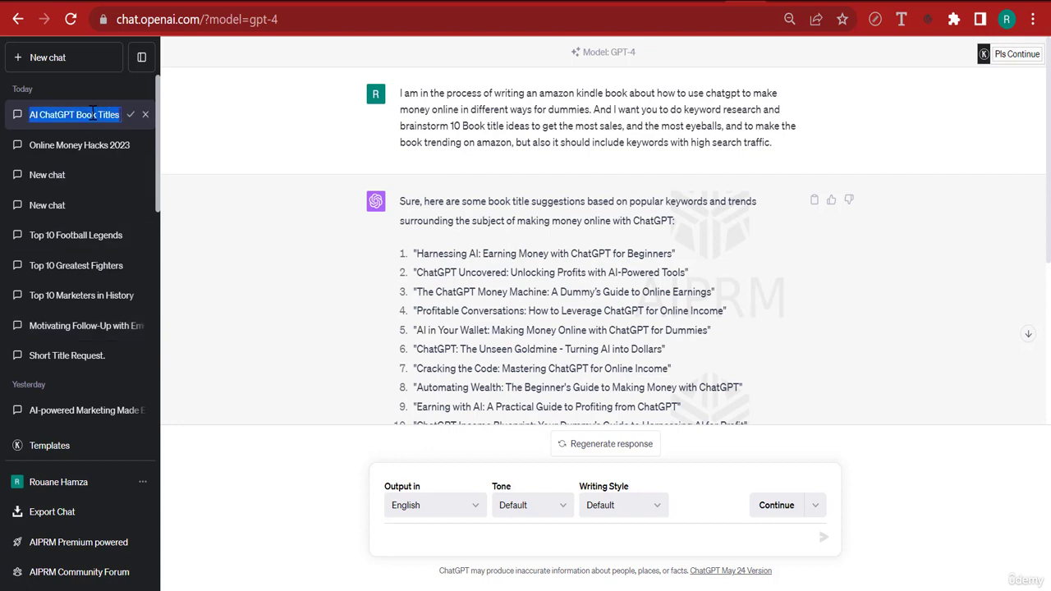
{"action": "type", "text": "Book"}
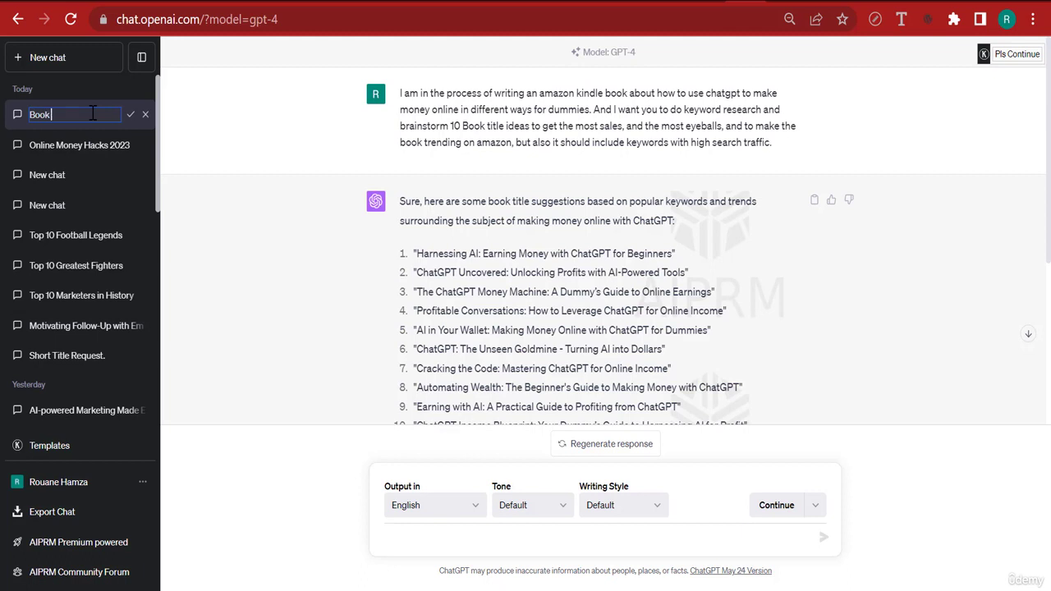
{"action": "type", "text": " Brainstorming ideas for amazon kin"}
{"action": "key", "text": "BackSpace"}
{"action": "key", "text": "BackSpace"}
{"action": "key", "text": "BackSpace"}
{"action": "type", "text": "kdp"}
{"action": "key", "text": "Return"}
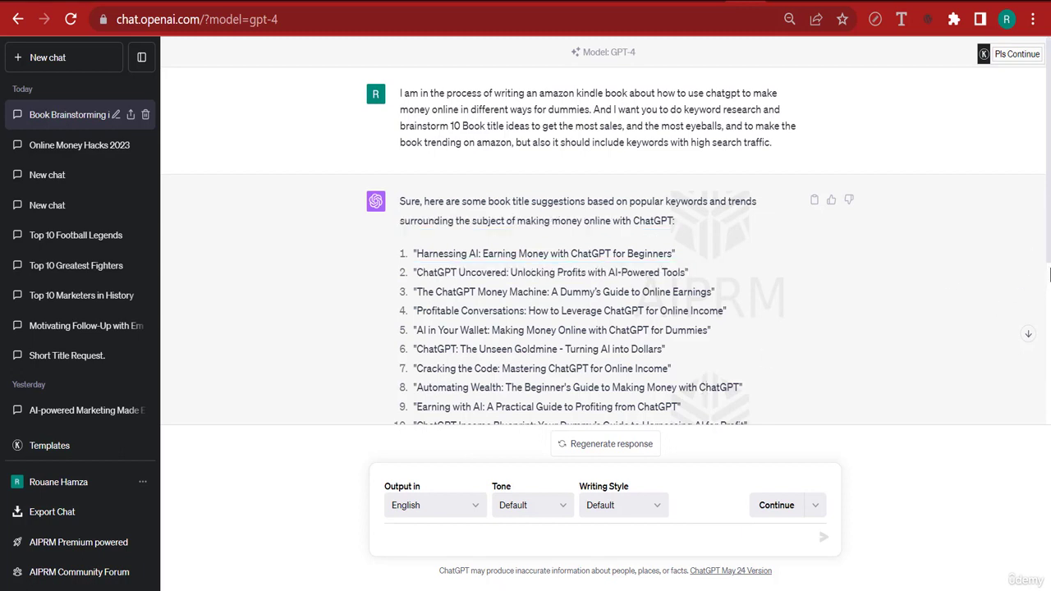
Copy the third suggested title, "The ChatGPT Money Machine: A Dummy's Guide to Online Earnings", from the response.
{"action": "scroll", "coordinate": [1049, 279], "scroll_direction": "down", "scroll_amount": 3}
{"action": "scroll", "coordinate": [1048, 168], "scroll_direction": "up", "scroll_amount": 3}
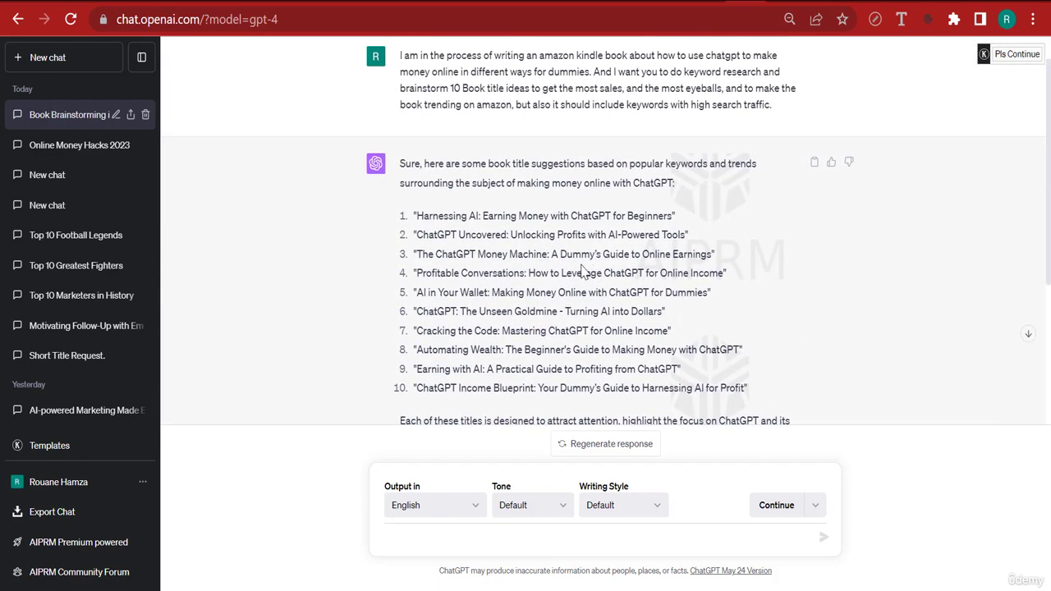
{"action": "triple_click", "coordinate": [548, 251]}
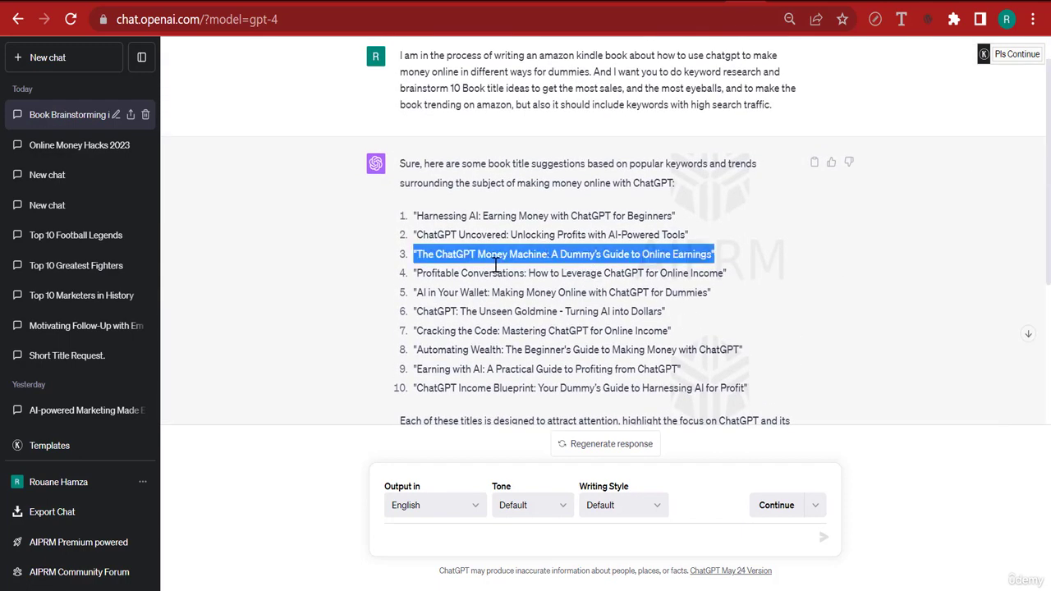
{"action": "right_click", "coordinate": [555, 264]}
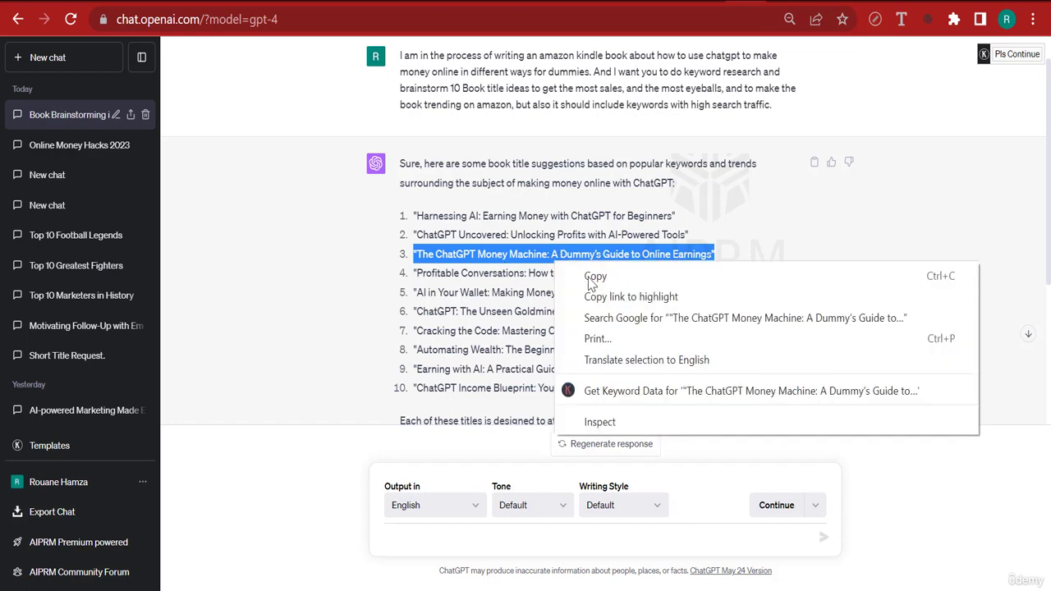
{"action": "left_click", "coordinate": [586, 277]}
Compose a new message: "Based on this title", the copied title, and "go ahead and write an outline of the amazon book.".
{"action": "left_click", "coordinate": [441, 540]}
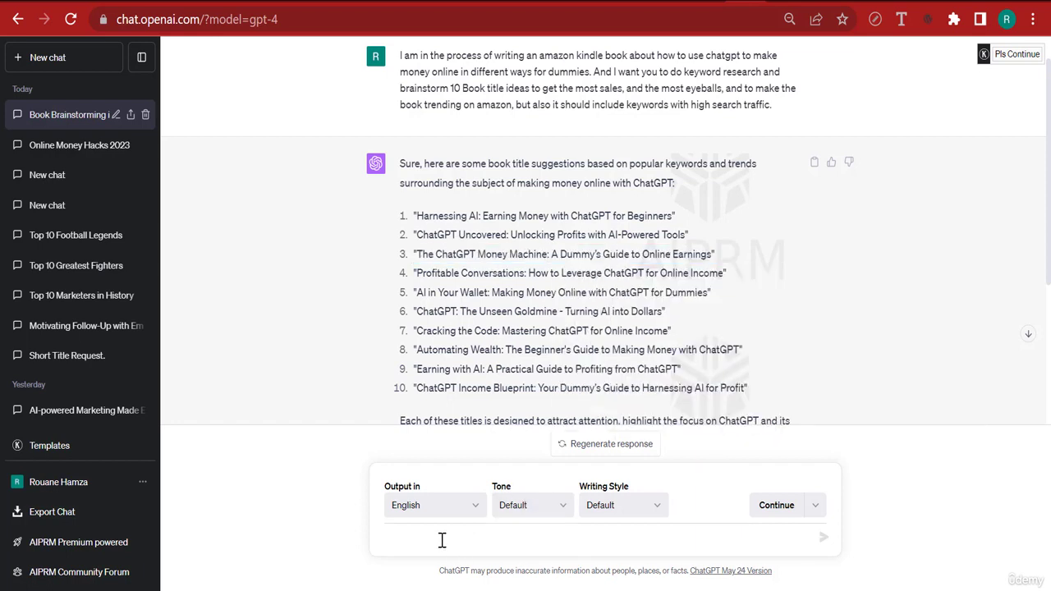
{"action": "type", "text": "Based o"}
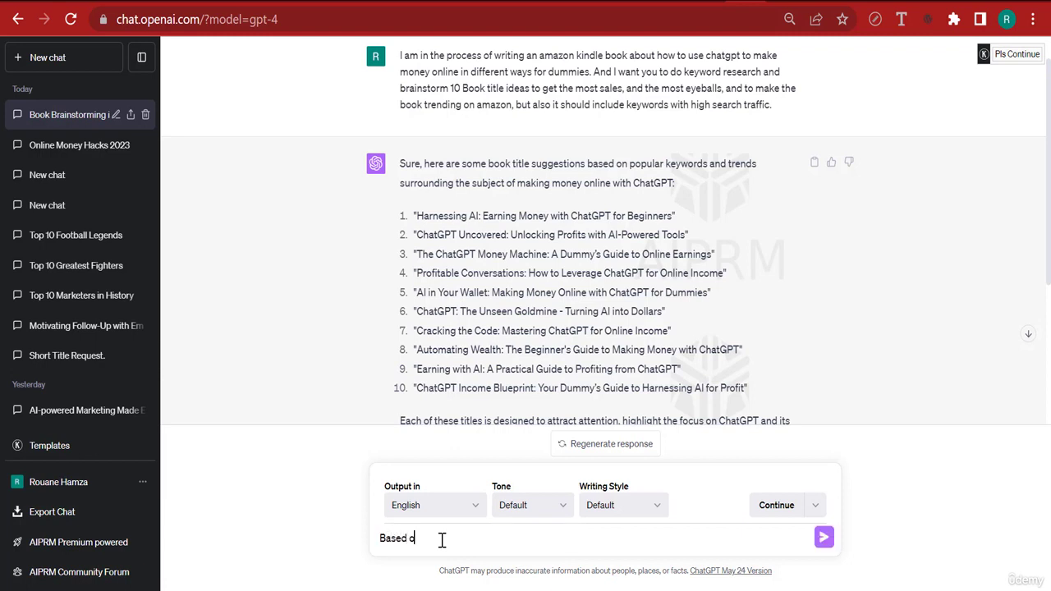
{"action": "type", "text": "n this Title"}
{"action": "key", "text": "ctrl+v"}
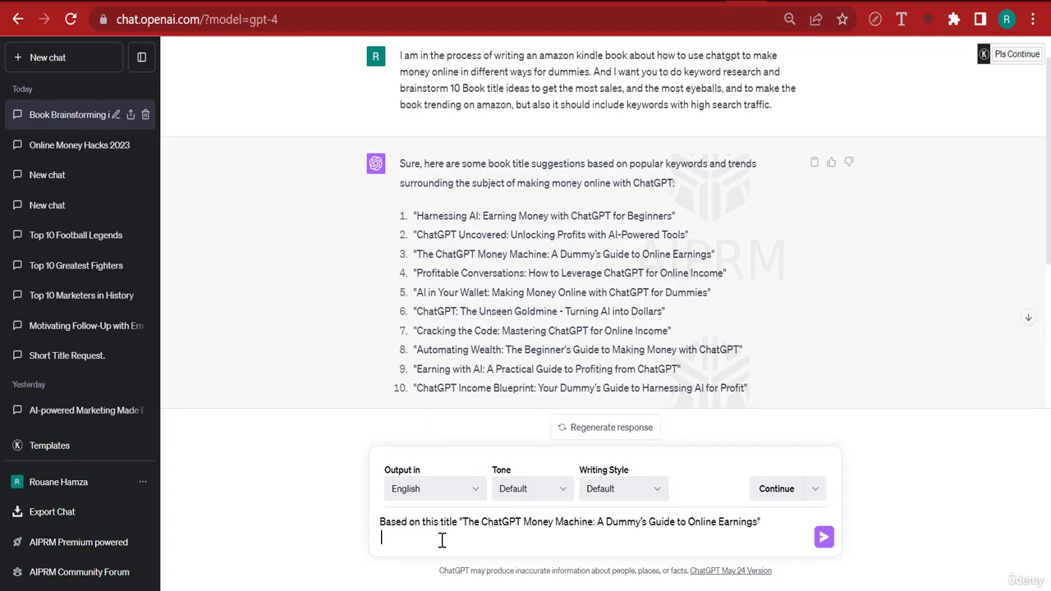
{"action": "type", "text": "f the amazon book."}
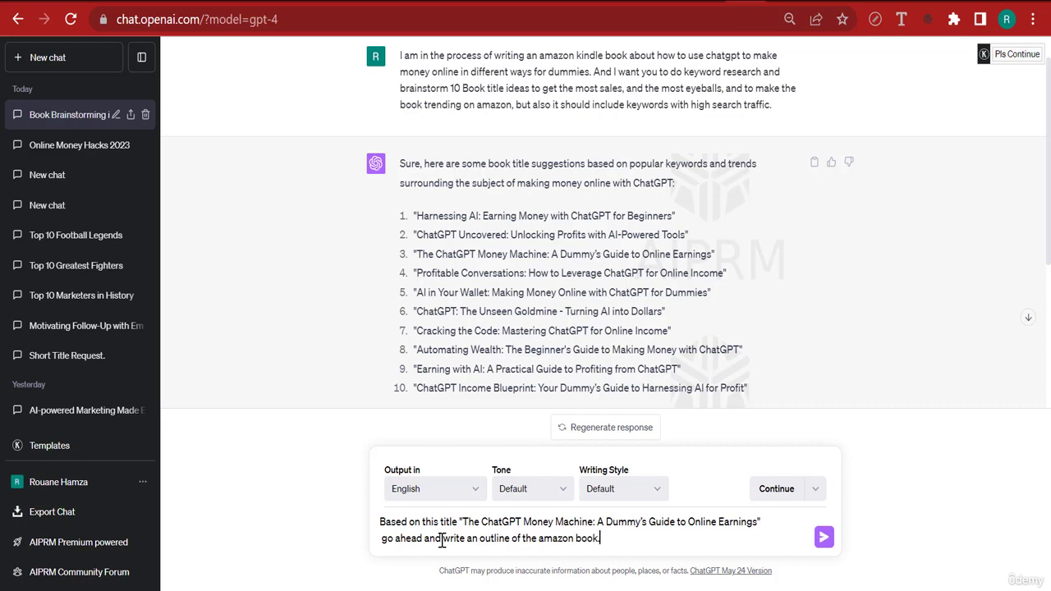
Add "I want the book to have 12 Chapters." to the outline request and send it.
{"action": "double_click", "coordinate": [495, 537]}
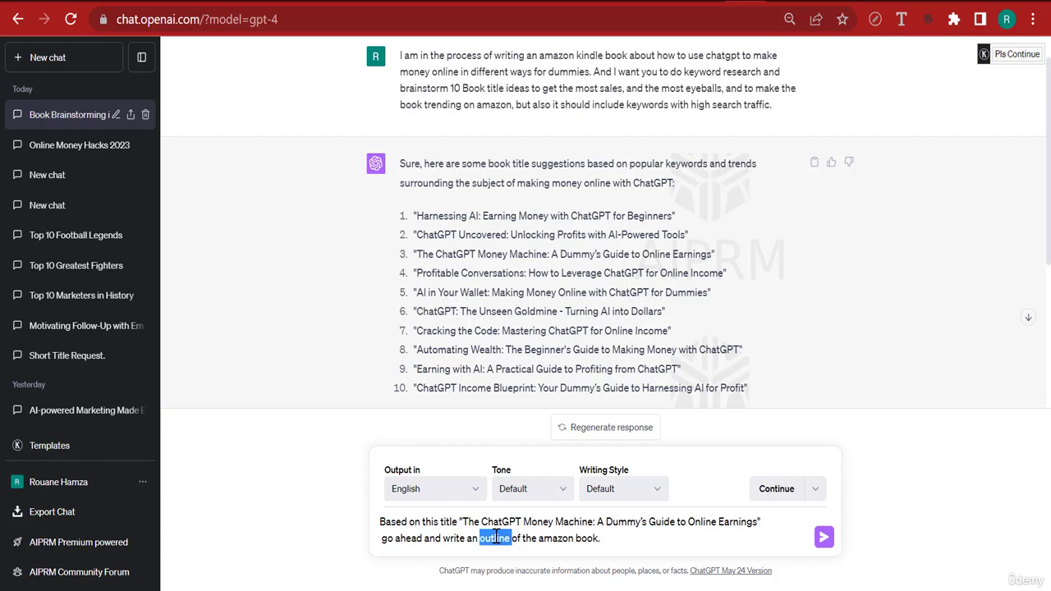
{"action": "left_click", "coordinate": [620, 536]}
{"action": "type", "text": "I want the book to have 12 Chapters."}
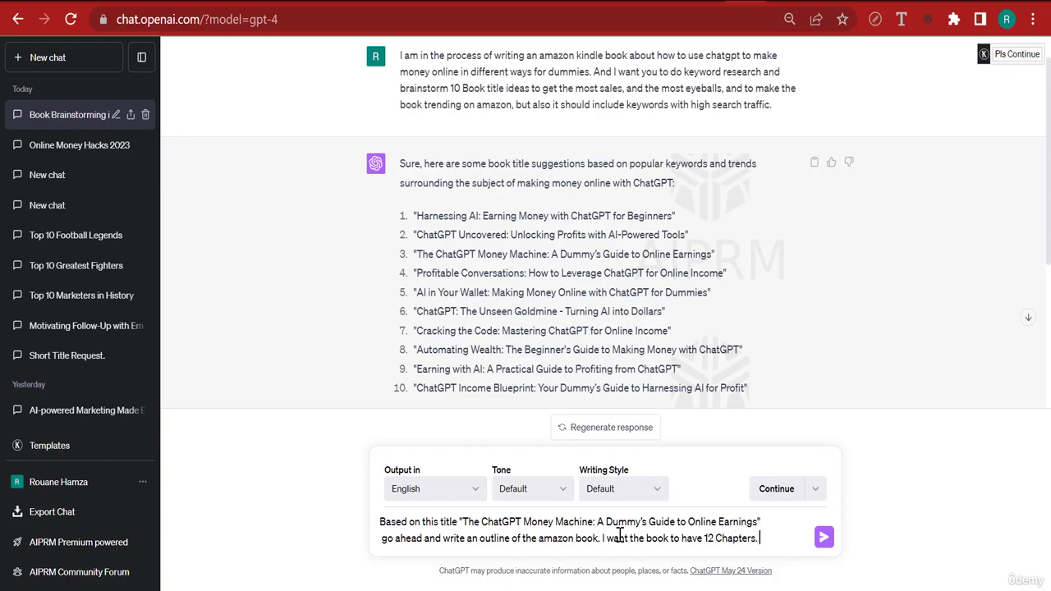
{"action": "key", "text": "Return"}
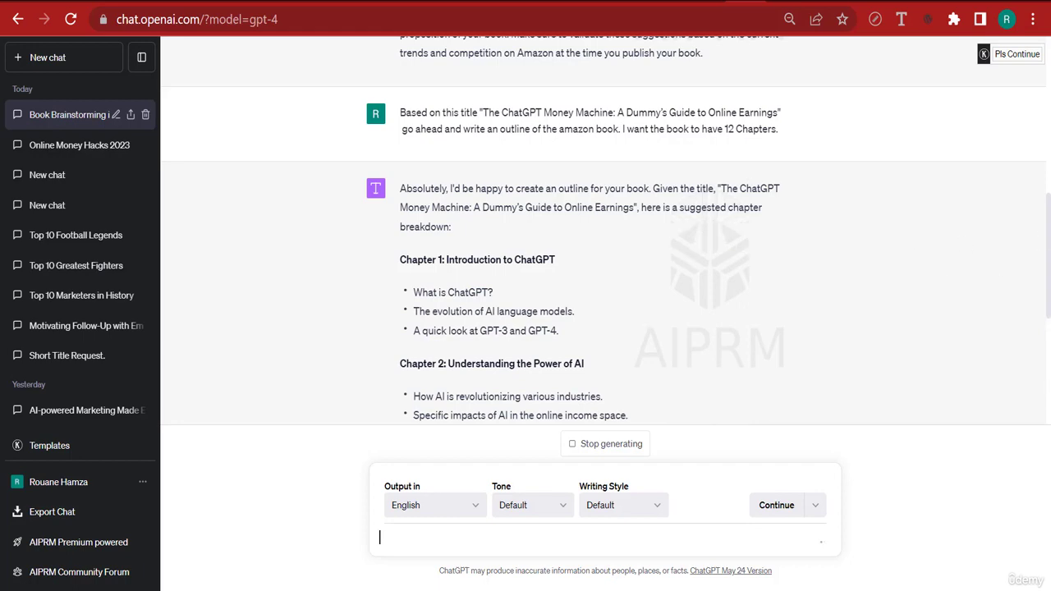
Review the generated book outline, returning to its first chapters.
{"action": "left_click_drag", "start_coordinate": [1046, 238], "coordinate": [1050, 269]}
{"action": "left_click", "coordinate": [733, 215]}
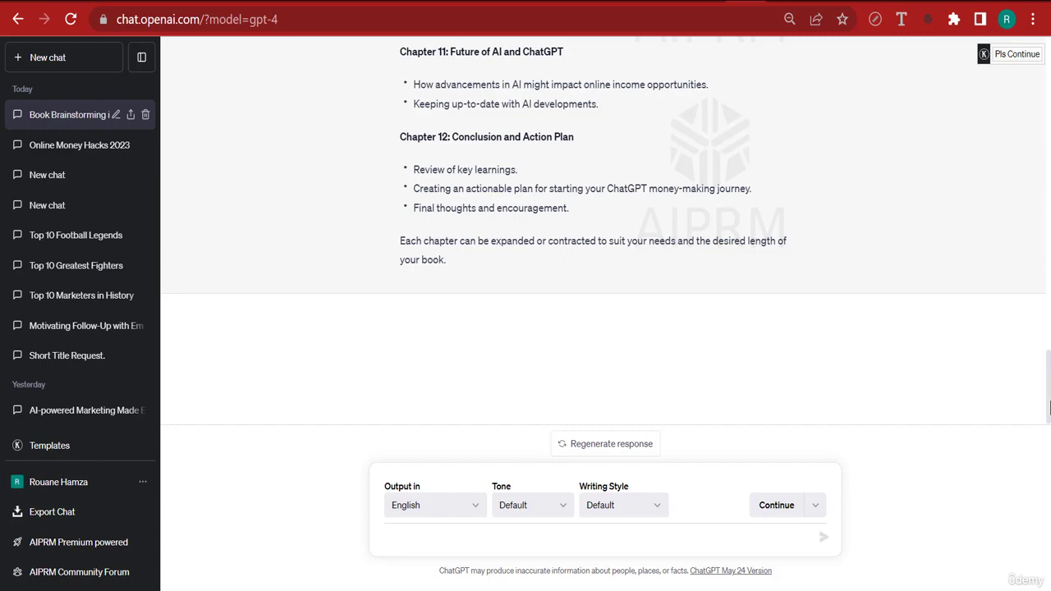
{"action": "left_click_drag", "start_coordinate": [1049, 408], "coordinate": [1049, 197]}
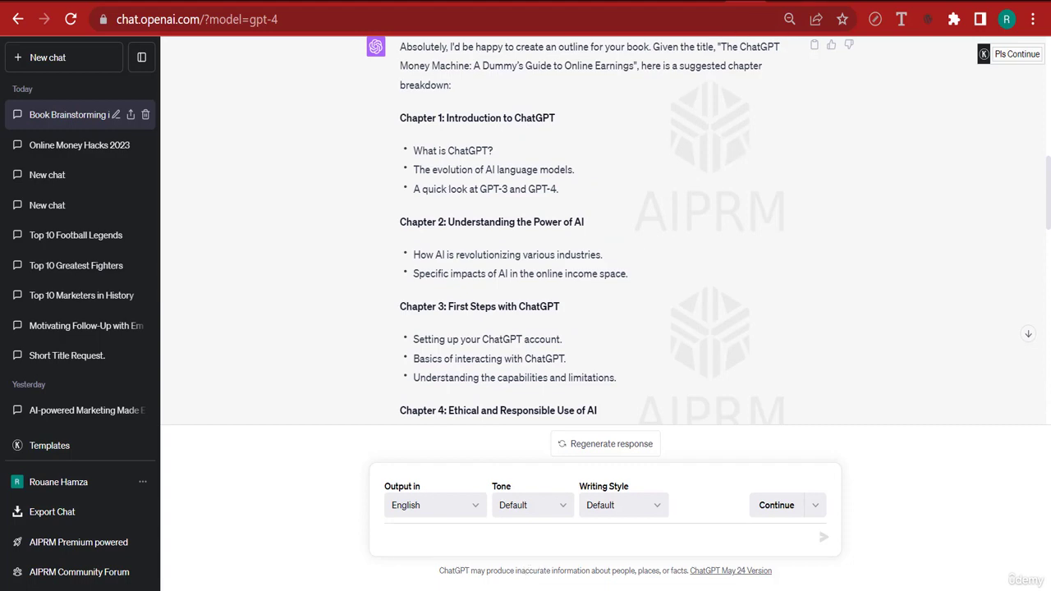
Search Google for "google docs" in a new browser tab and open the Google Docs home page.
{"action": "key", "text": "ctrl+t"}
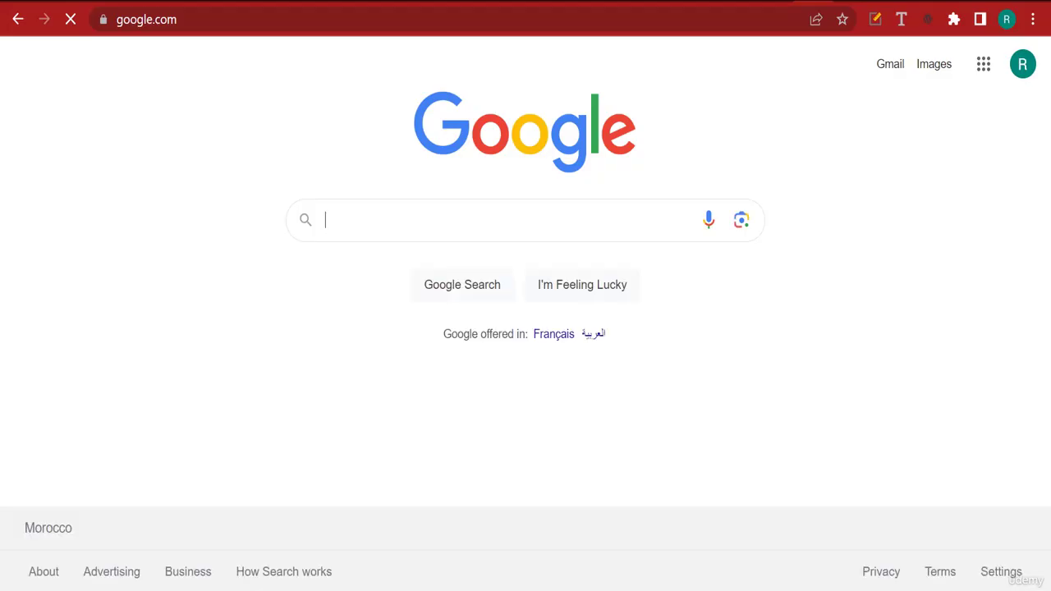
{"action": "type", "text": "google do"}
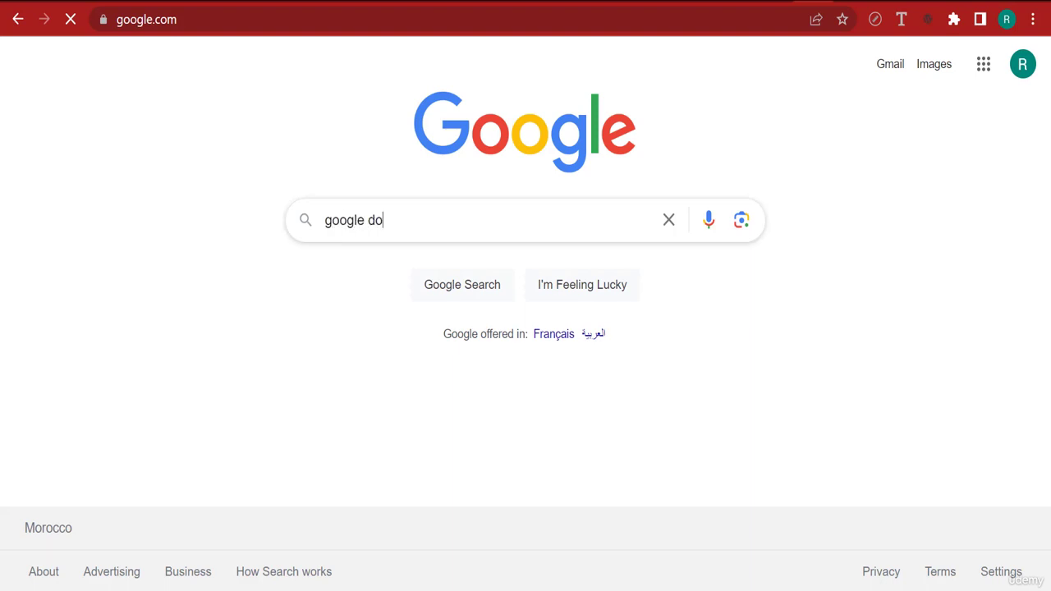
{"action": "type", "text": "cs"}
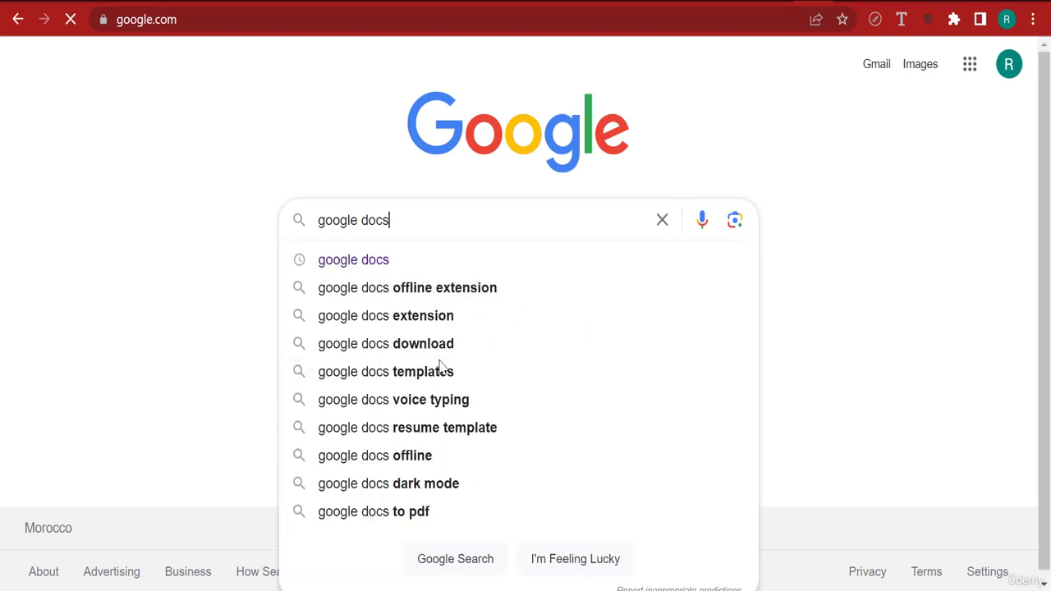
{"action": "key", "text": "Return"}
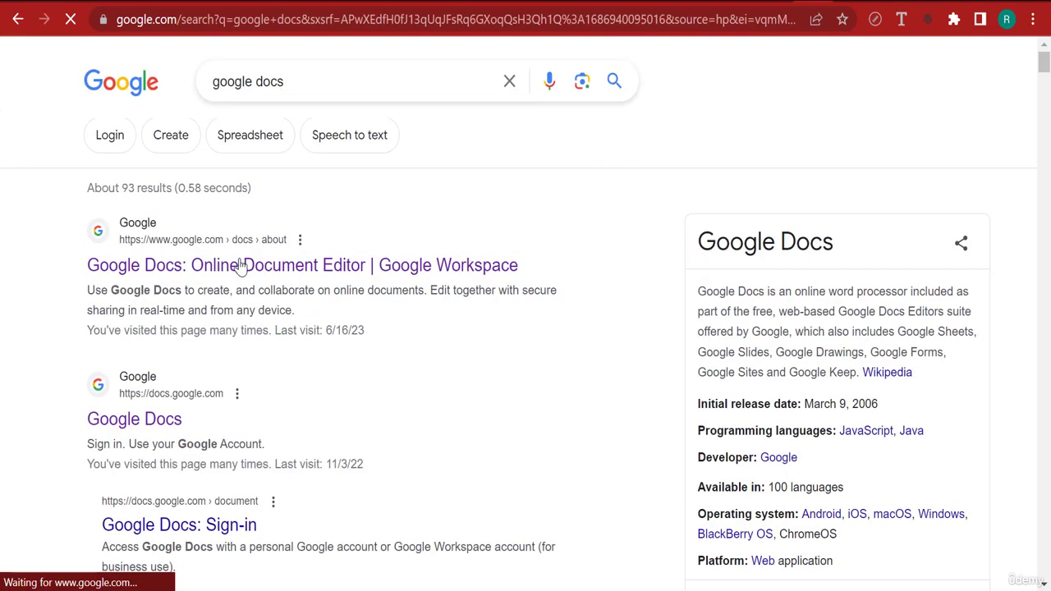
{"action": "left_click", "coordinate": [240, 264]}
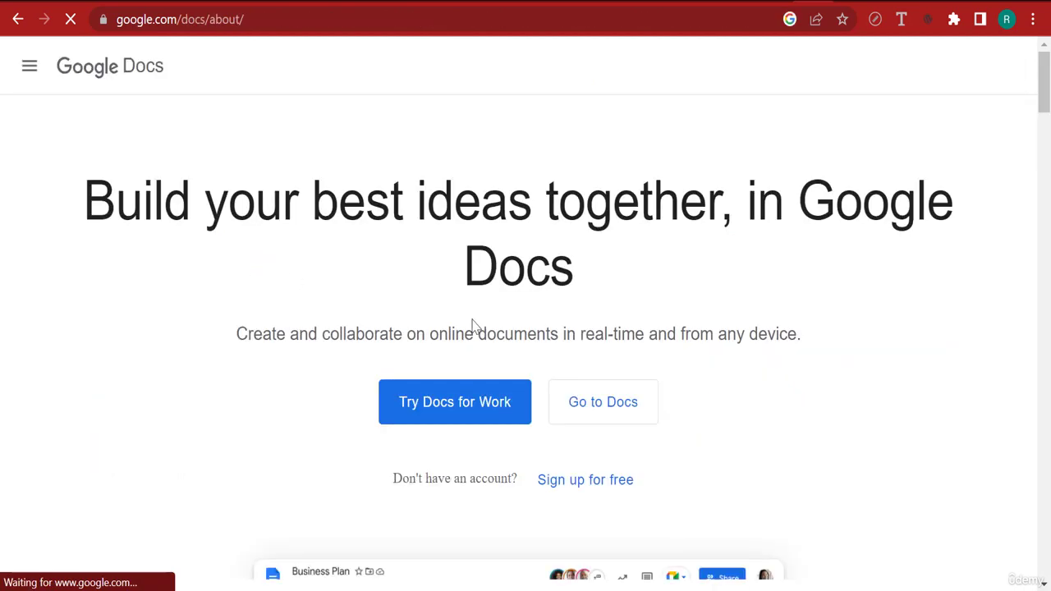
{"action": "left_click", "coordinate": [624, 397]}
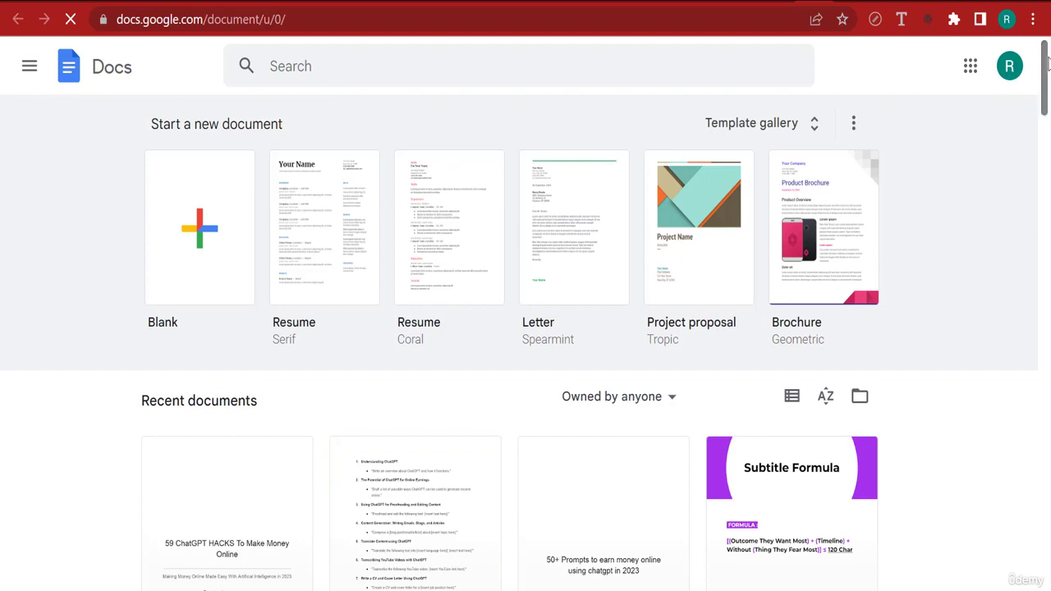
Create a new blank document in Google Docs.
{"action": "scroll", "coordinate": [1048, 76], "scroll_direction": "down", "scroll_amount": 1}
{"action": "scroll", "coordinate": [1047, 75], "scroll_direction": "down", "scroll_amount": 1}
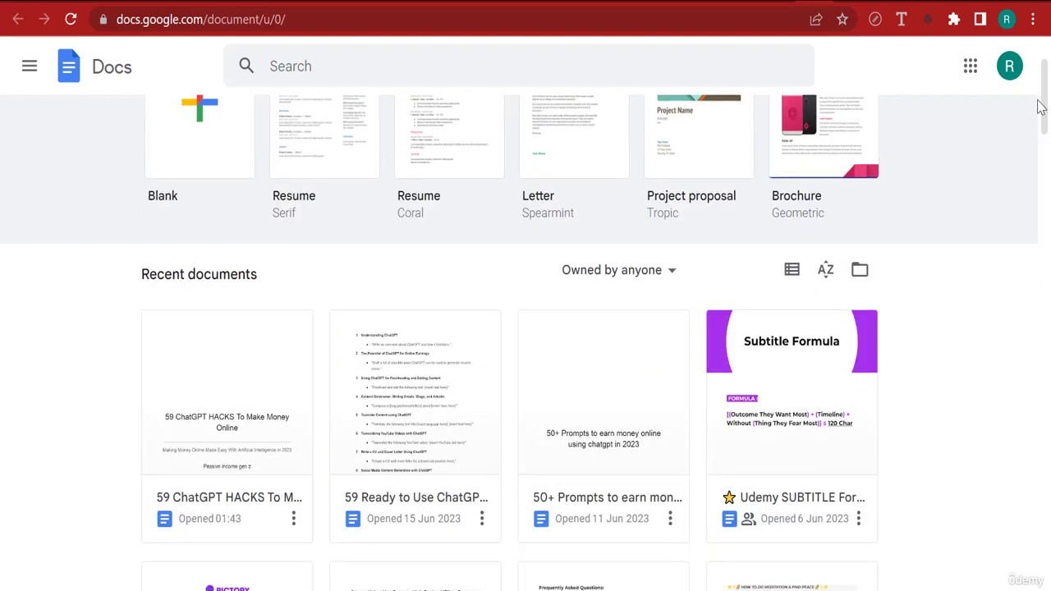
{"action": "scroll", "coordinate": [1047, 111], "scroll_direction": "up", "scroll_amount": 2}
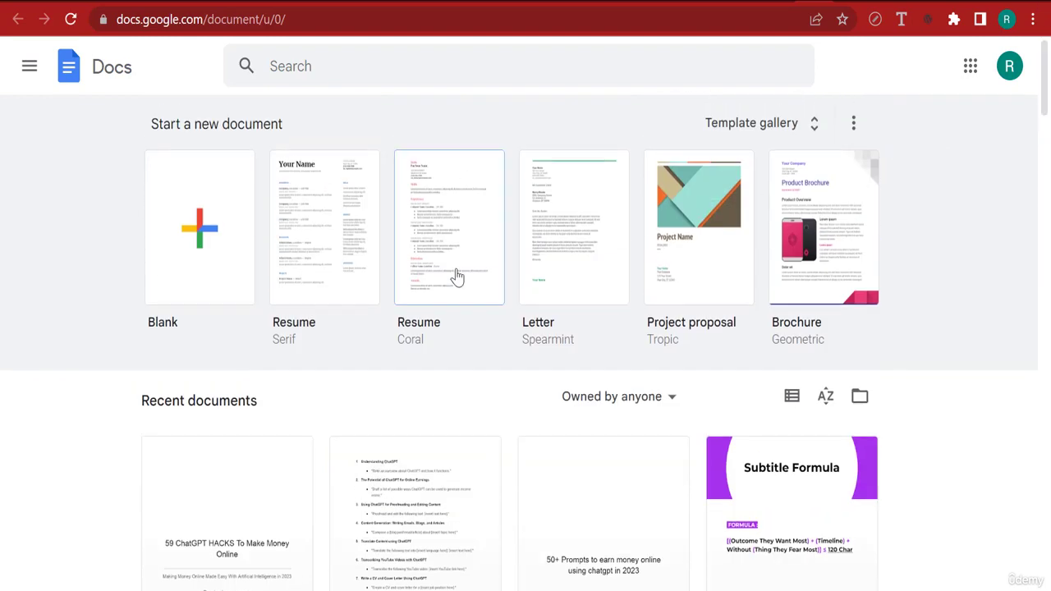
{"action": "left_click", "coordinate": [228, 261]}
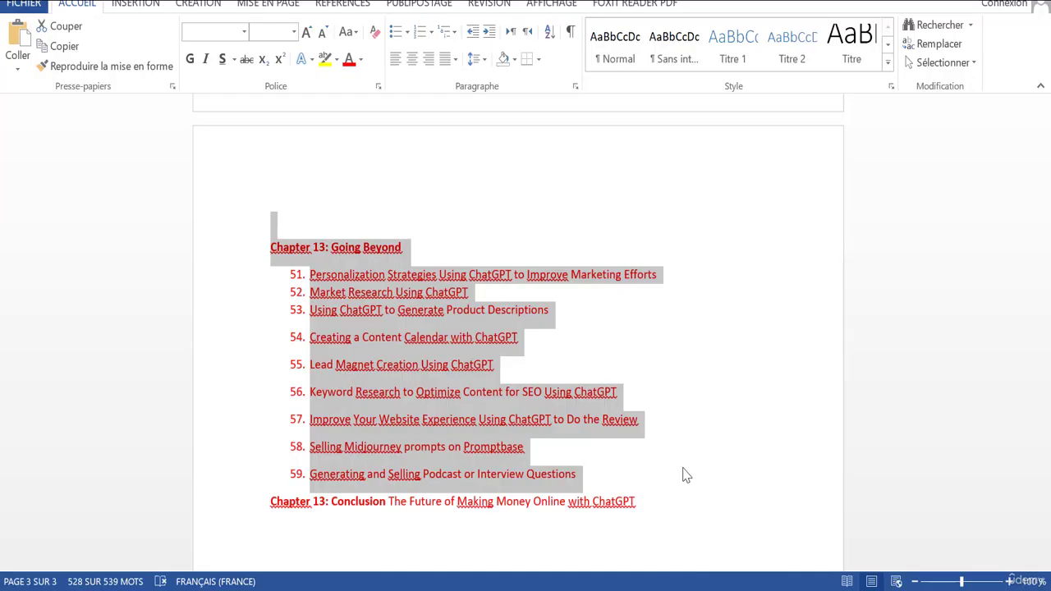
{"action": "left_click", "coordinate": [684, 473]}
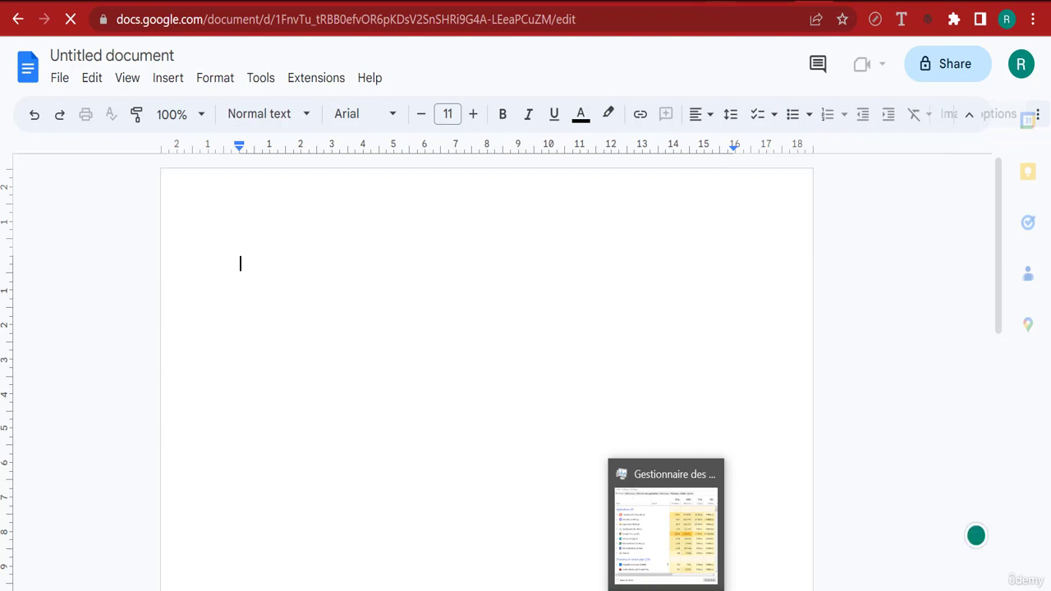
Switch back to the ChatGPT conversation and copy the outline from the Chapter 1 heading through the last point of Chapter 12.
{"action": "left_click", "coordinate": [686, 2]}
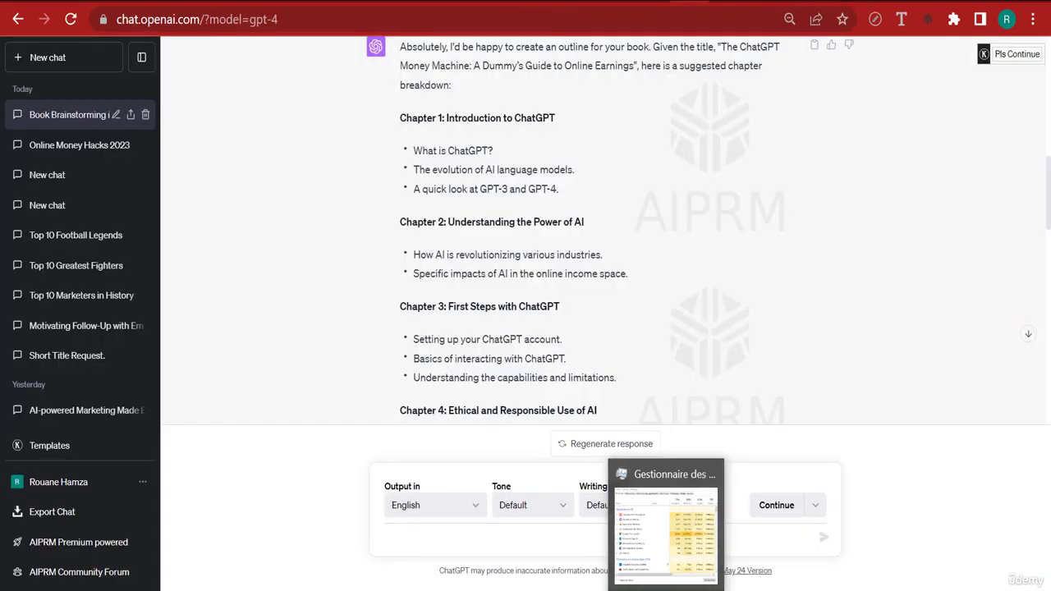
{"action": "left_click", "coordinate": [666, 535]}
{"action": "left_click", "coordinate": [1011, 58]}
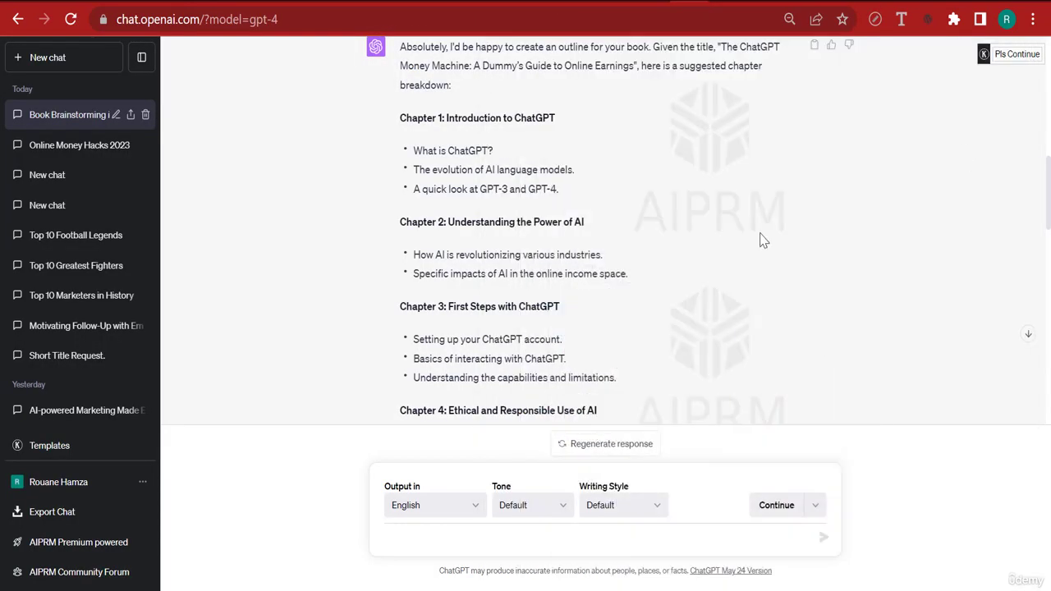
{"action": "scroll", "coordinate": [1047, 140], "scroll_direction": "up", "scroll_amount": 2}
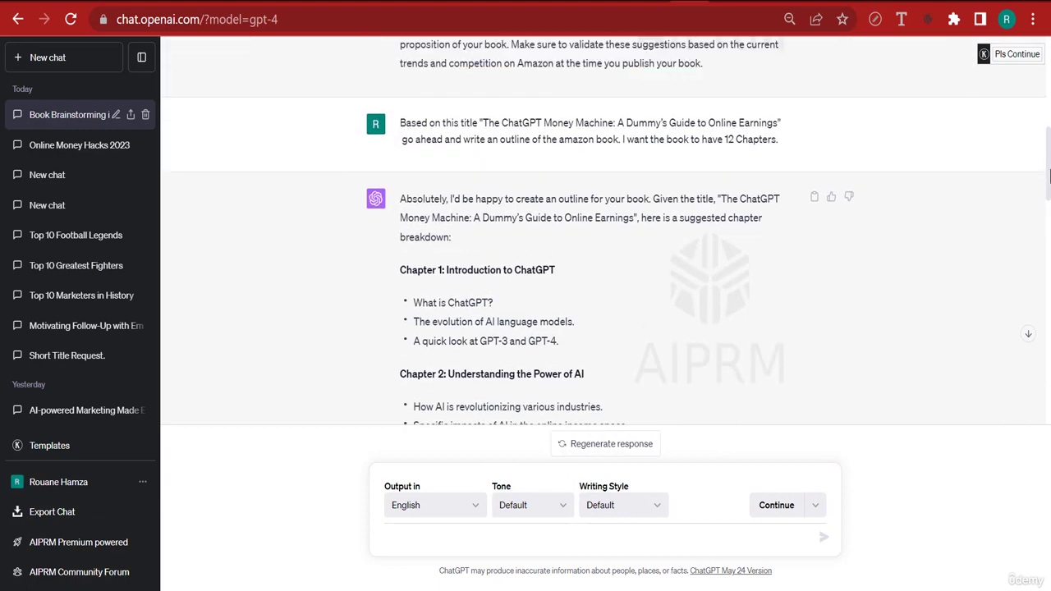
{"action": "left_click_drag", "start_coordinate": [400, 269], "coordinate": [676, 221]}
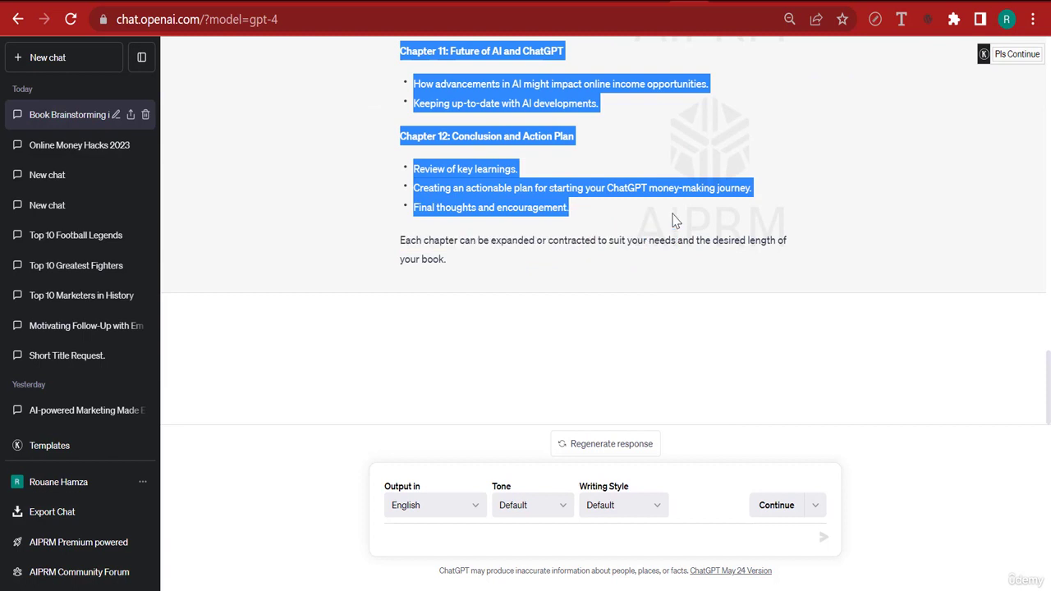
{"action": "right_click", "coordinate": [505, 200]}
{"action": "left_click", "coordinate": [558, 214]}
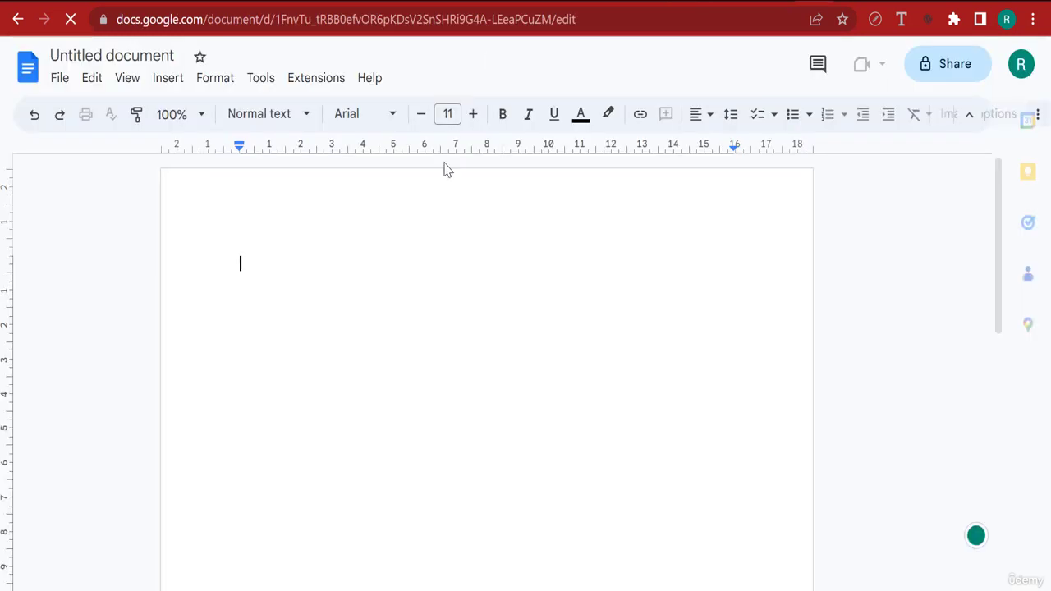
Paste the copied book outline into the blank Google Docs document.
{"action": "right_click", "coordinate": [361, 267]}
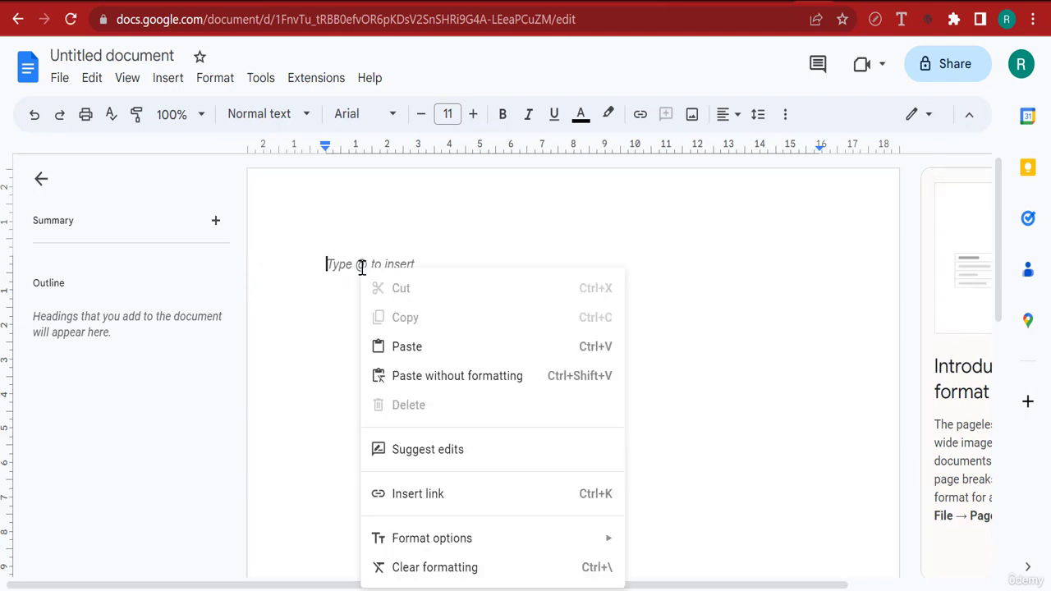
{"action": "left_click", "coordinate": [345, 264]}
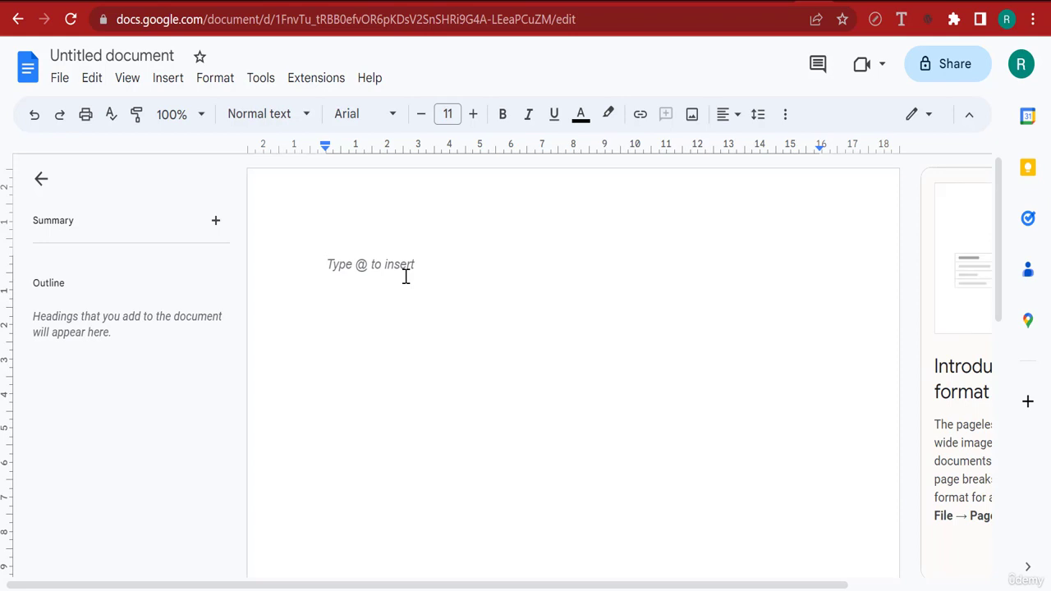
{"action": "key", "text": "ctrl+v"}
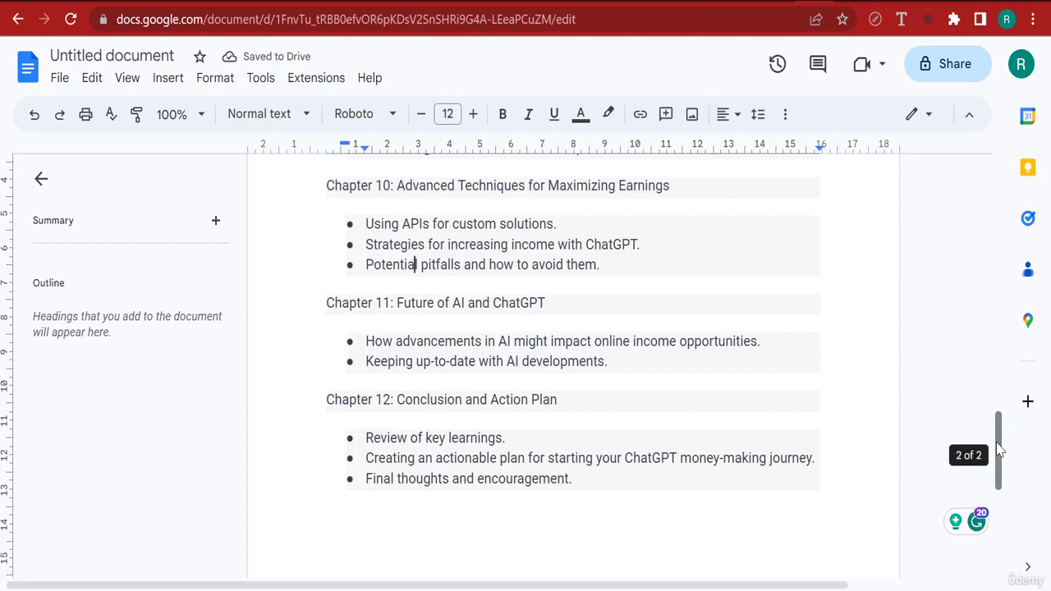
Select the entire pasted outline and clear its formatting.
{"action": "left_click", "coordinate": [584, 478]}
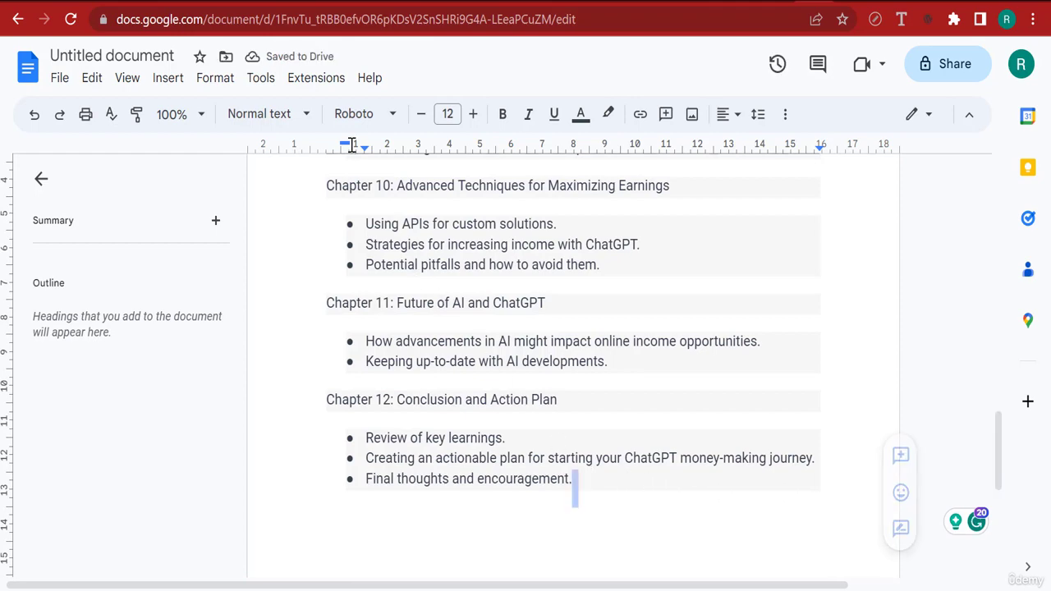
{"action": "key", "text": "ctrl+a"}
{"action": "scroll", "coordinate": [347, 84], "scroll_direction": "up", "scroll_amount": 8}
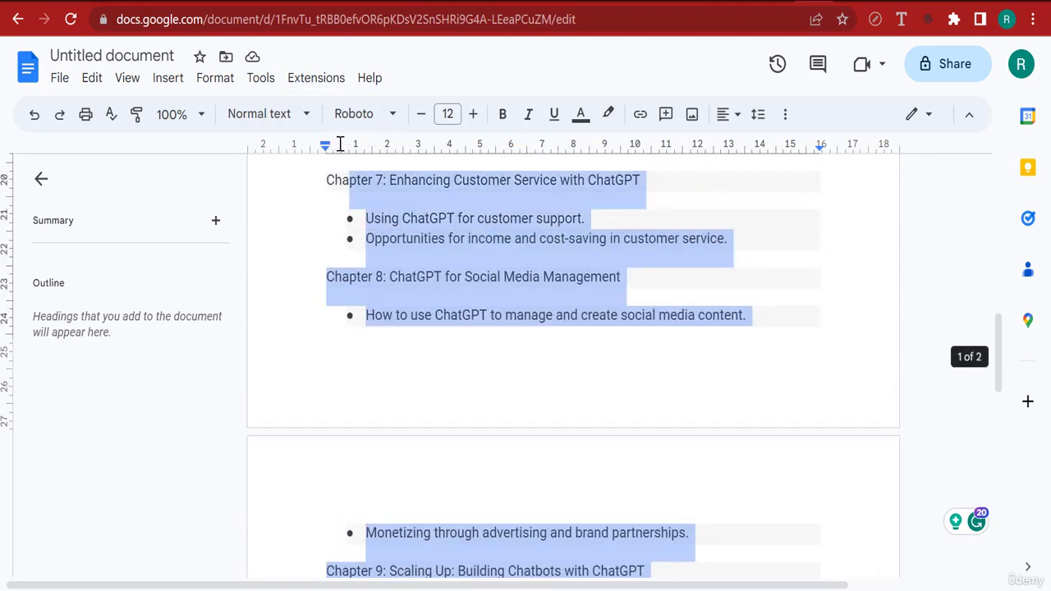
{"action": "scroll", "coordinate": [325, 89], "scroll_direction": "up", "scroll_amount": 5}
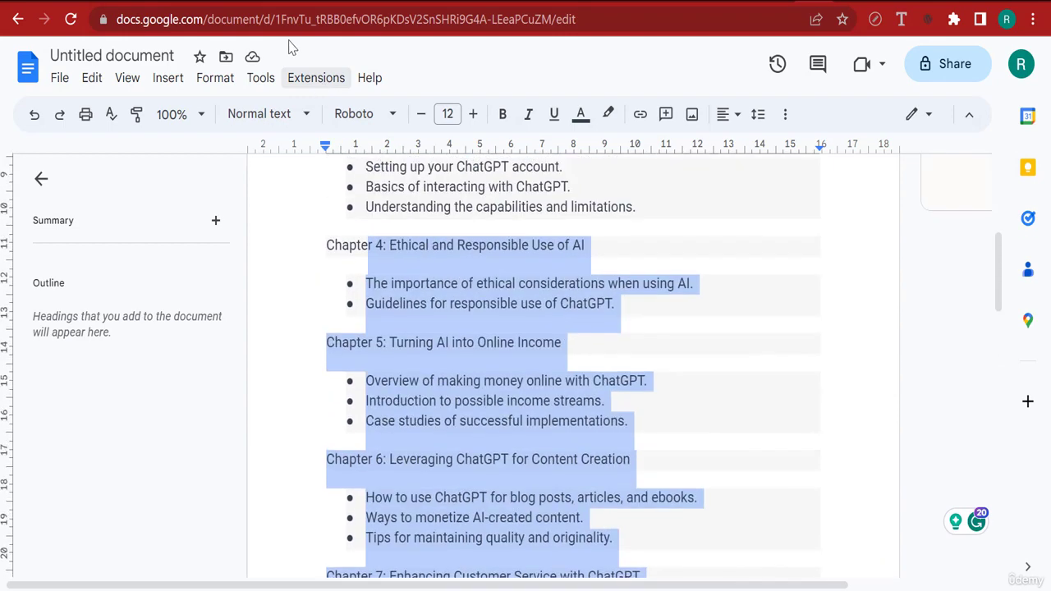
{"action": "scroll", "coordinate": [325, 156], "scroll_direction": "up", "scroll_amount": 1}
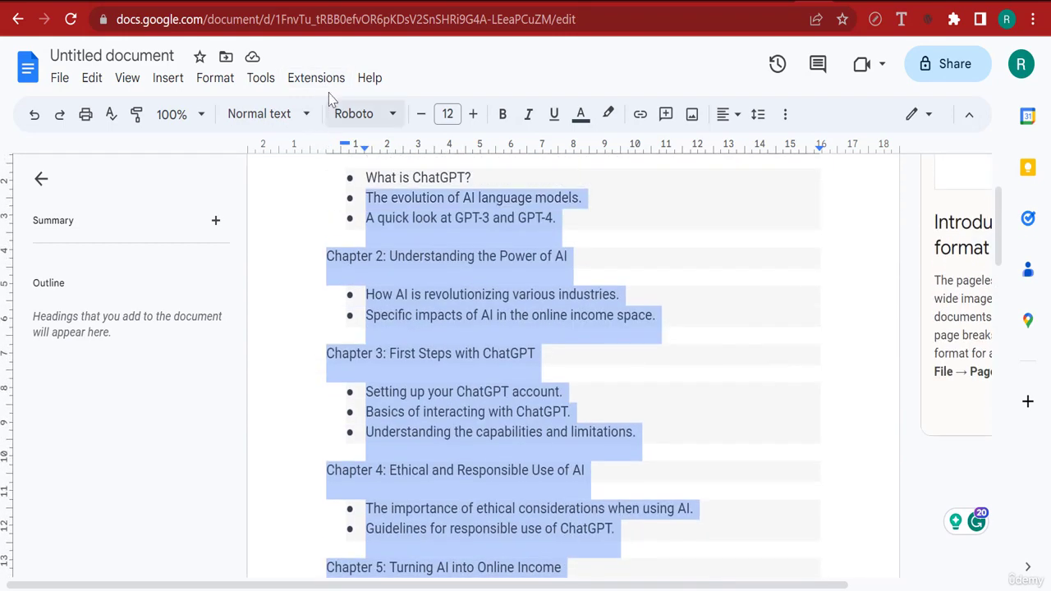
{"action": "scroll", "coordinate": [329, 82], "scroll_direction": "up", "scroll_amount": 1}
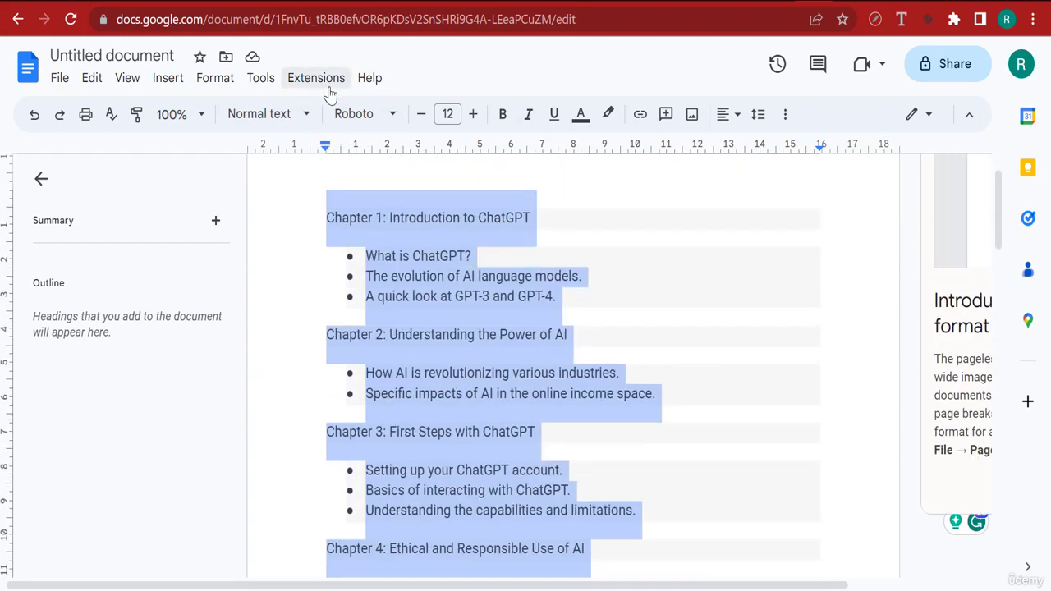
{"action": "left_click", "coordinate": [277, 122]}
{"action": "left_click", "coordinate": [215, 79]}
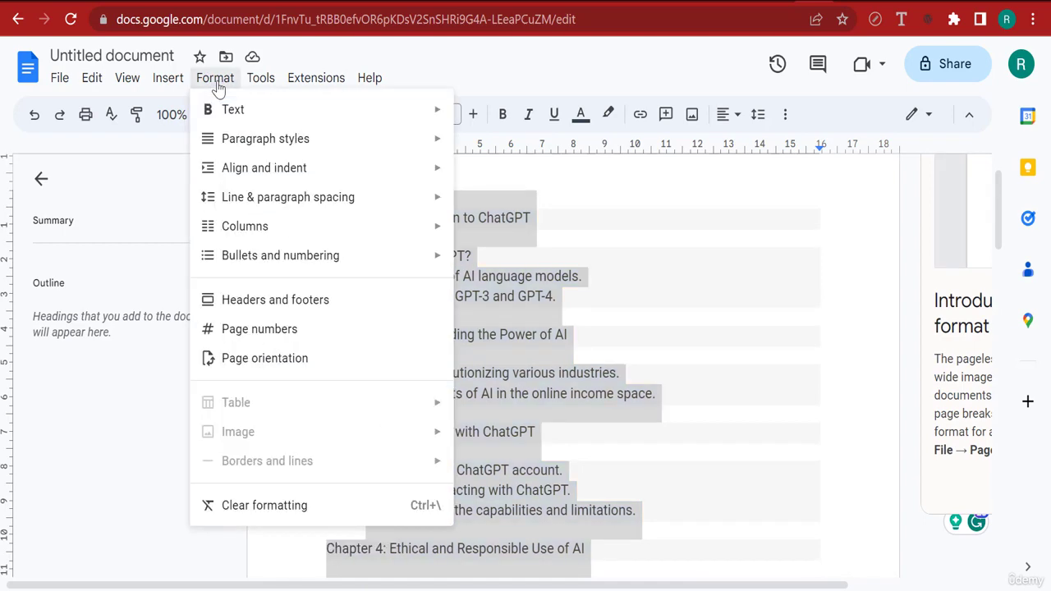
{"action": "left_click", "coordinate": [284, 507]}
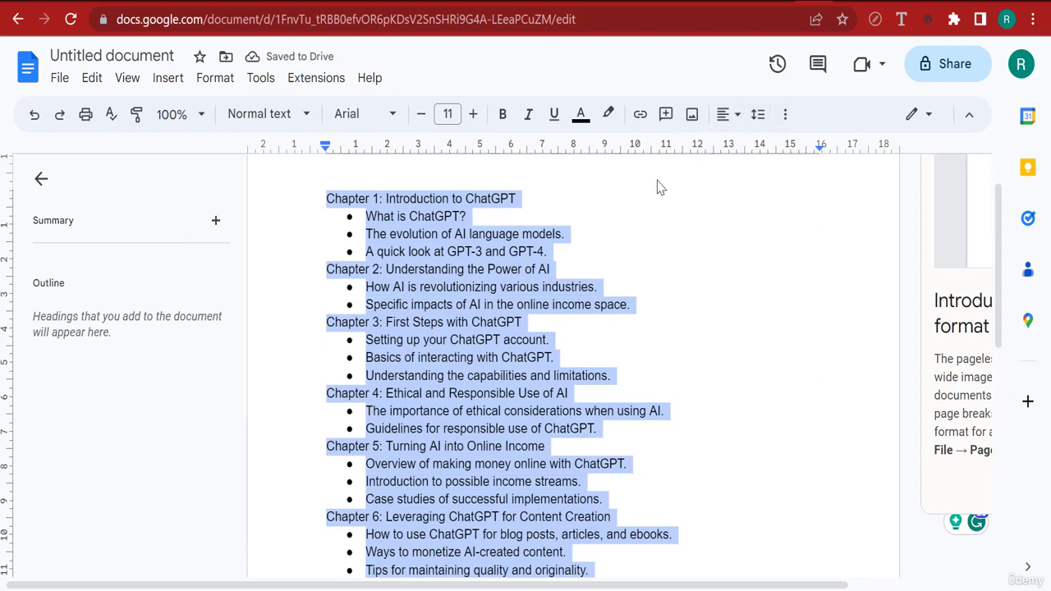
Set the outline's line spacing to 1.5 and add space after each paragraph.
{"action": "left_click", "coordinate": [757, 119]}
{"action": "left_click", "coordinate": [800, 207]}
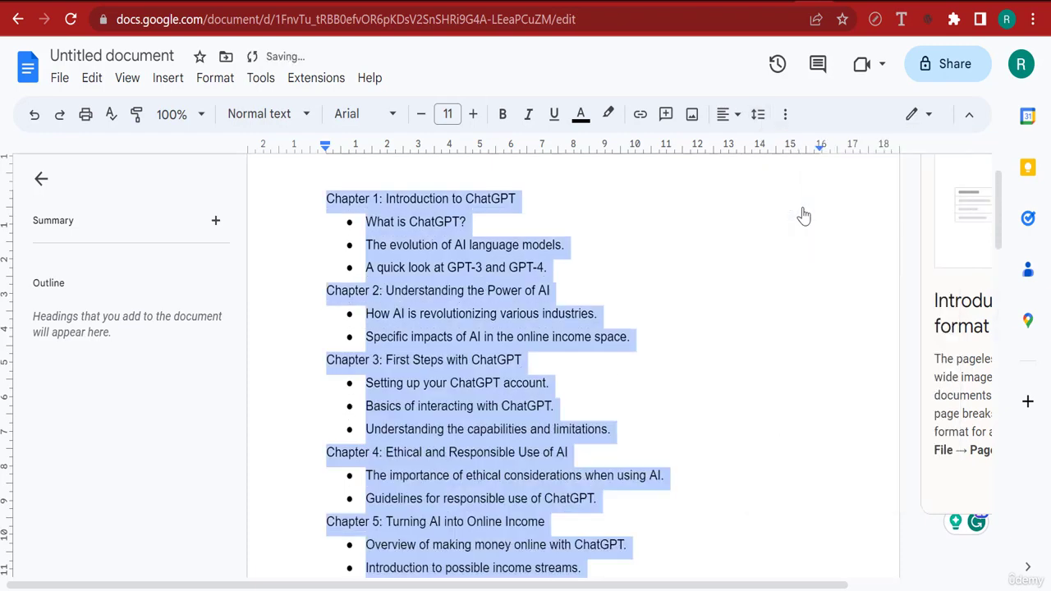
{"action": "left_click", "coordinate": [756, 114]}
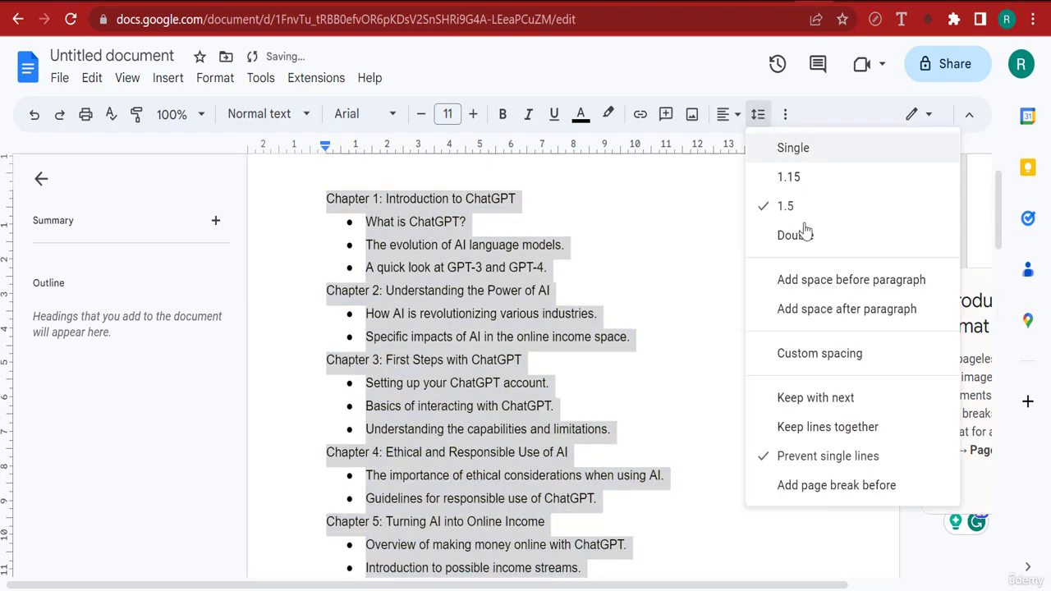
{"action": "left_click", "coordinate": [841, 317]}
{"action": "left_click", "coordinate": [717, 343]}
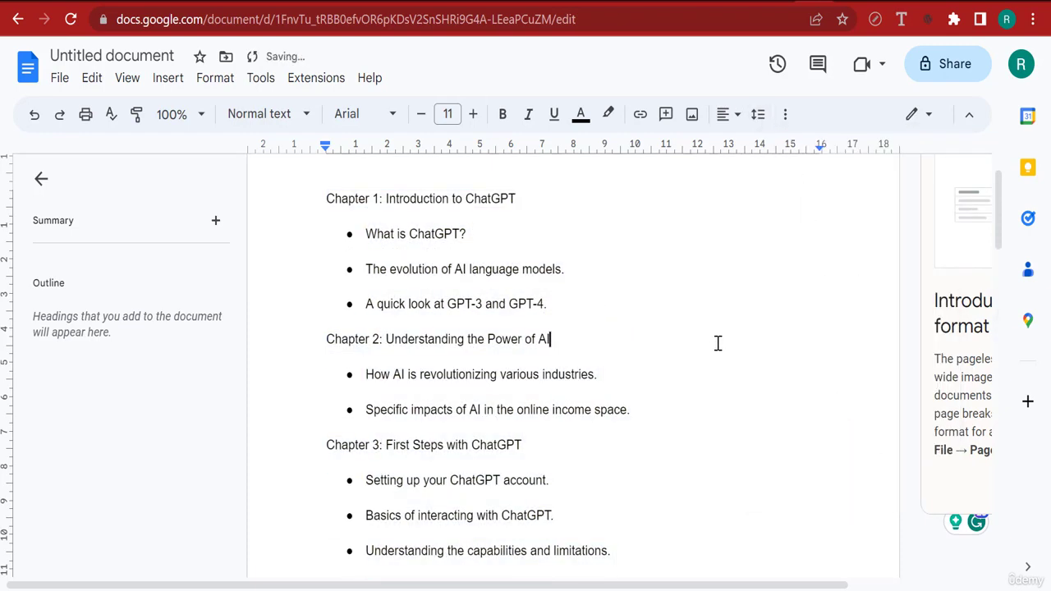
{"action": "double_click", "coordinate": [457, 199]}
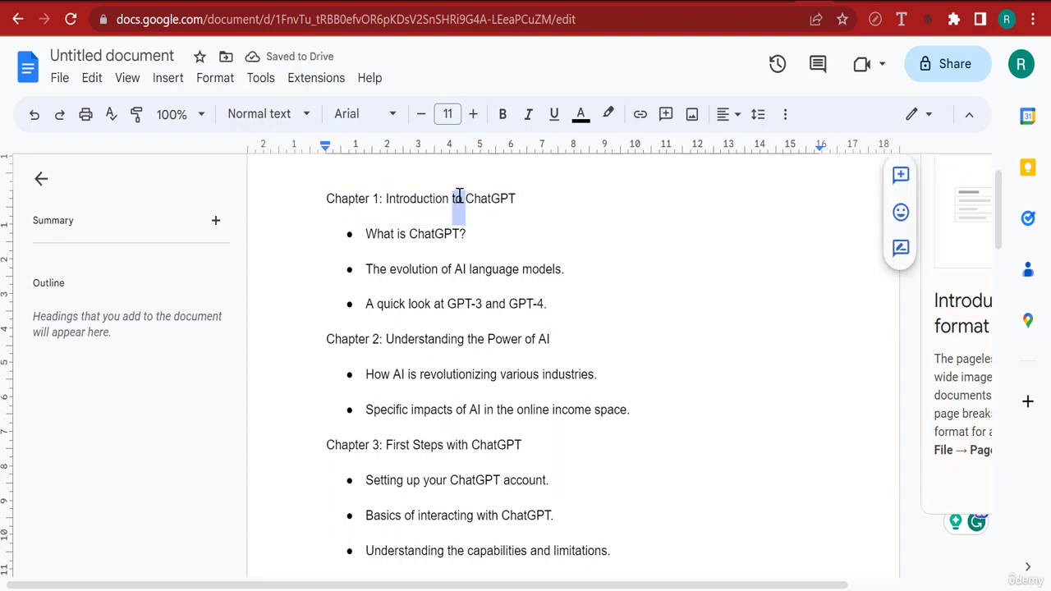
{"action": "left_click", "coordinate": [424, 194]}
{"action": "key", "text": "ctrl+alt+o"}
{"action": "key", "text": "ctrl+alt+h"}
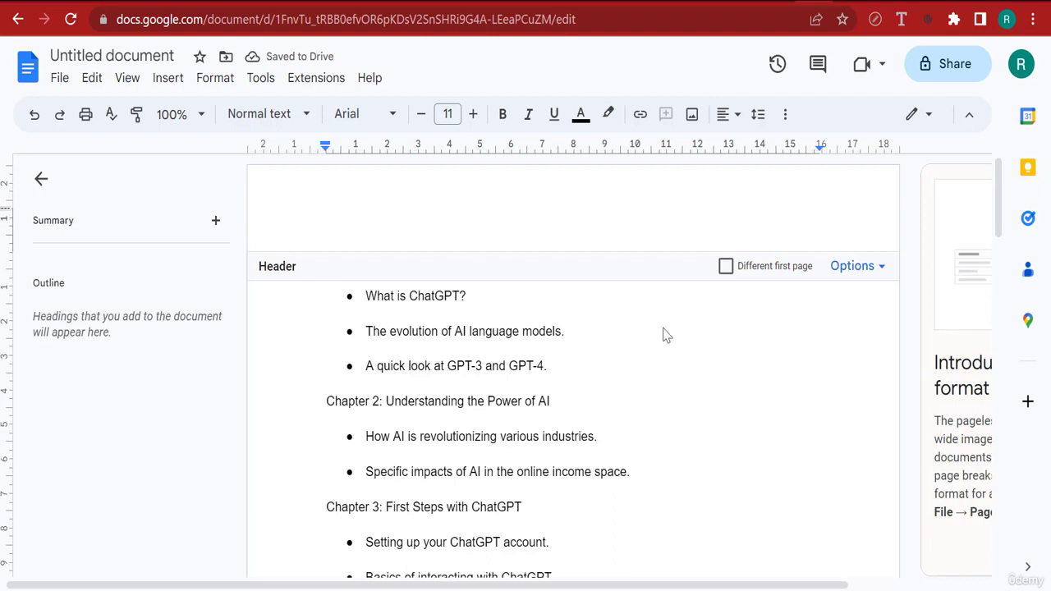
{"action": "left_click", "coordinate": [721, 412]}
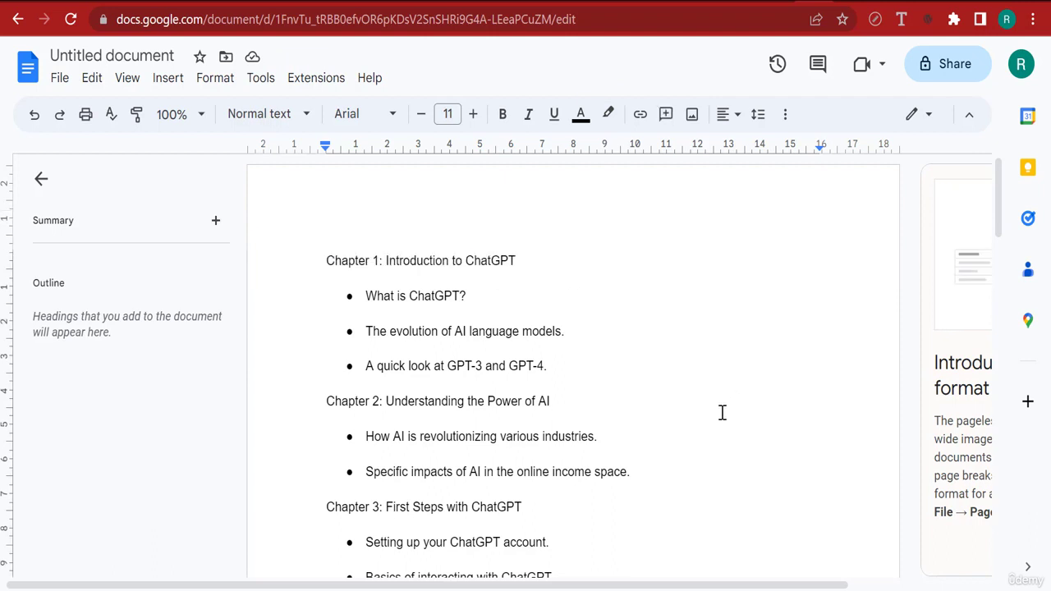
Make the Chapter 1, Chapter 2 and Chapter 3 headings bold in the outline.
{"action": "triple_click", "coordinate": [497, 260]}
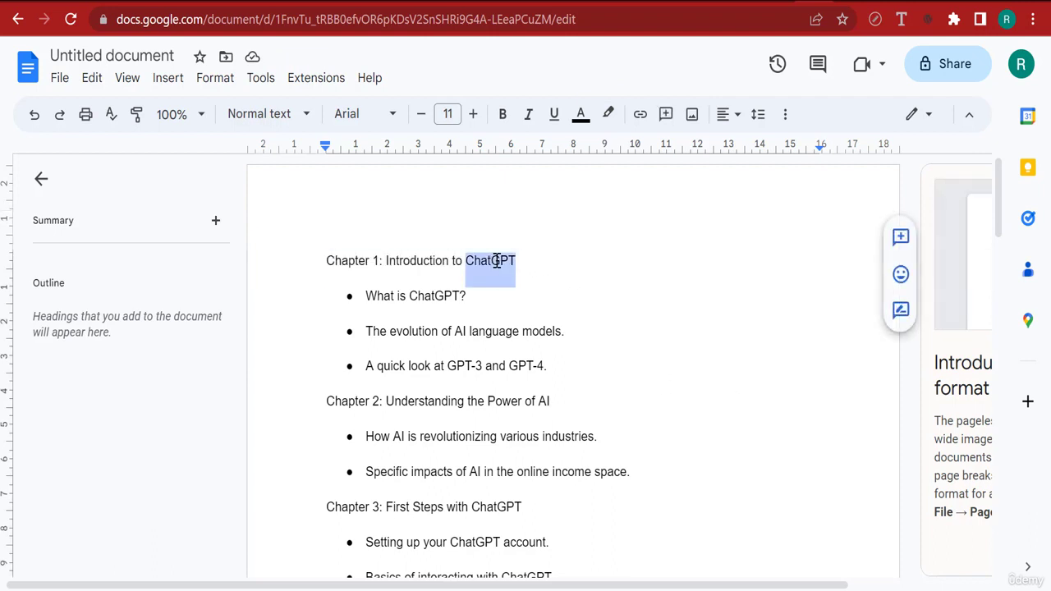
{"action": "left_click", "coordinate": [513, 114]}
{"action": "triple_click", "coordinate": [413, 399]}
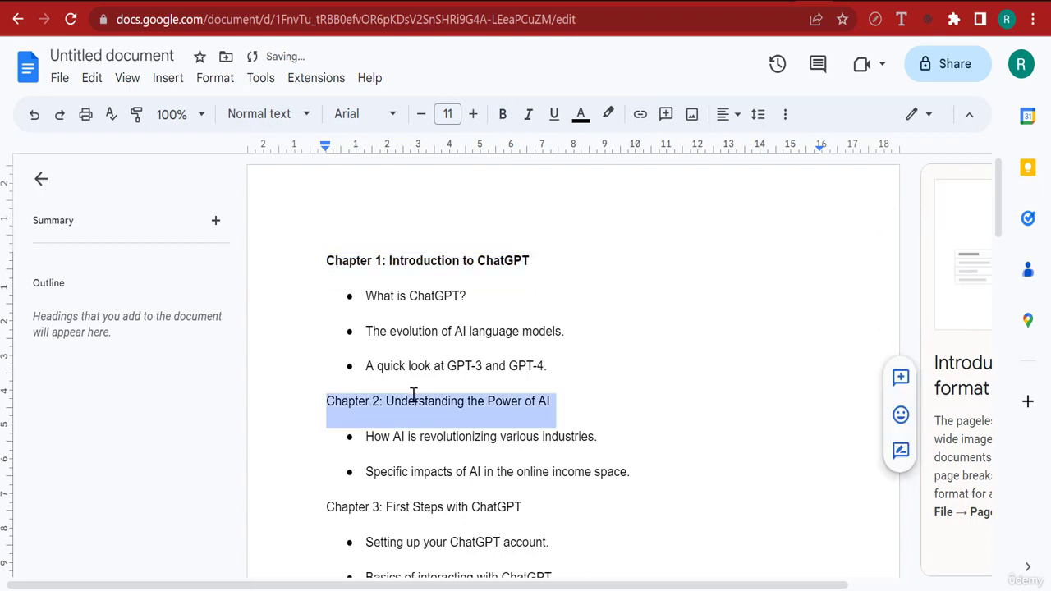
{"action": "left_click", "coordinate": [502, 114]}
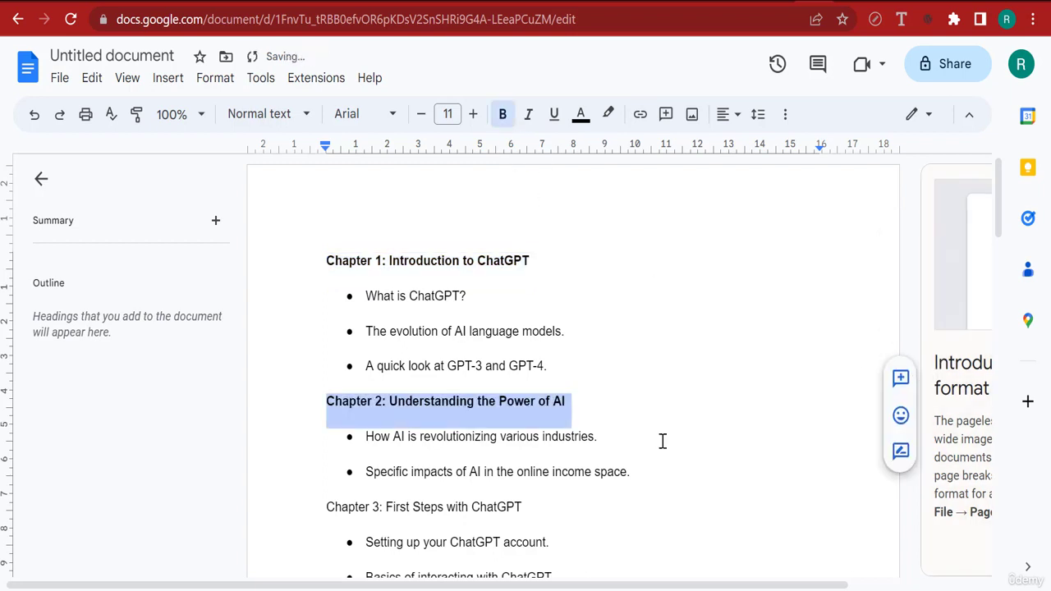
{"action": "double_click", "coordinate": [476, 511]}
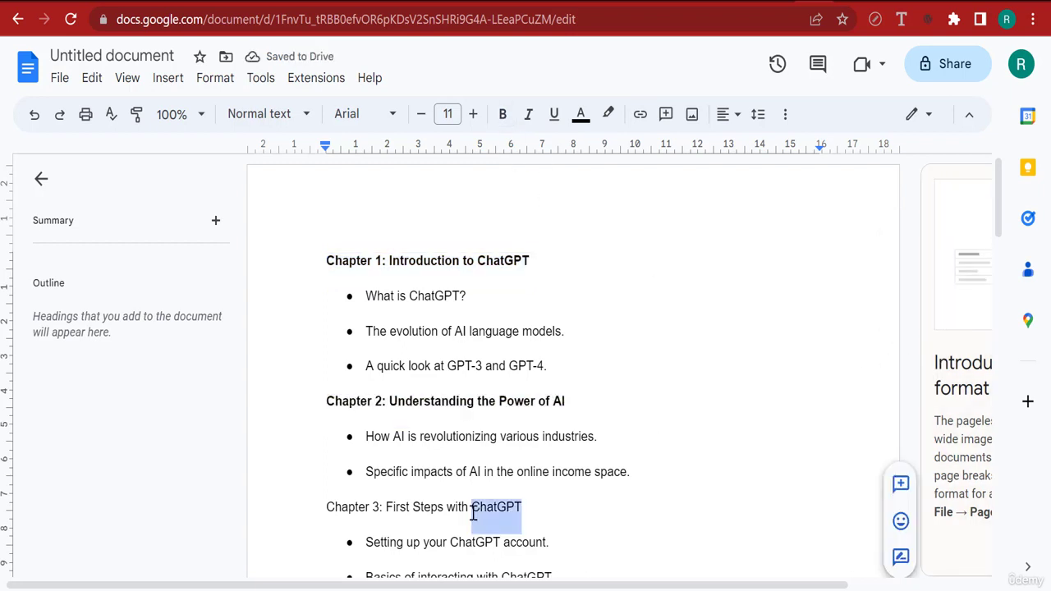
{"action": "triple_click", "coordinate": [473, 511]}
{"action": "left_click", "coordinate": [502, 114]}
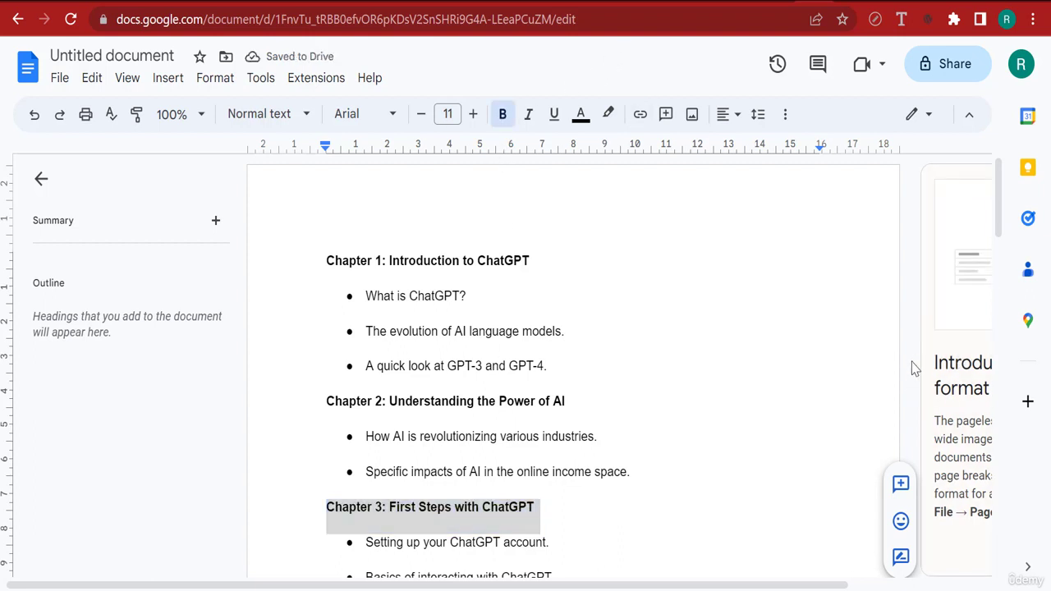
Make the Chapter 4 and Chapter 5 headings bold, leaving both without italics.
{"action": "left_click_drag", "start_coordinate": [915, 365], "coordinate": [936, 330]}
{"action": "left_click_drag", "start_coordinate": [996, 226], "coordinate": [1001, 284]}
{"action": "left_click_drag", "start_coordinate": [556, 350], "coordinate": [325, 345]}
{"action": "left_click", "coordinate": [502, 114]}
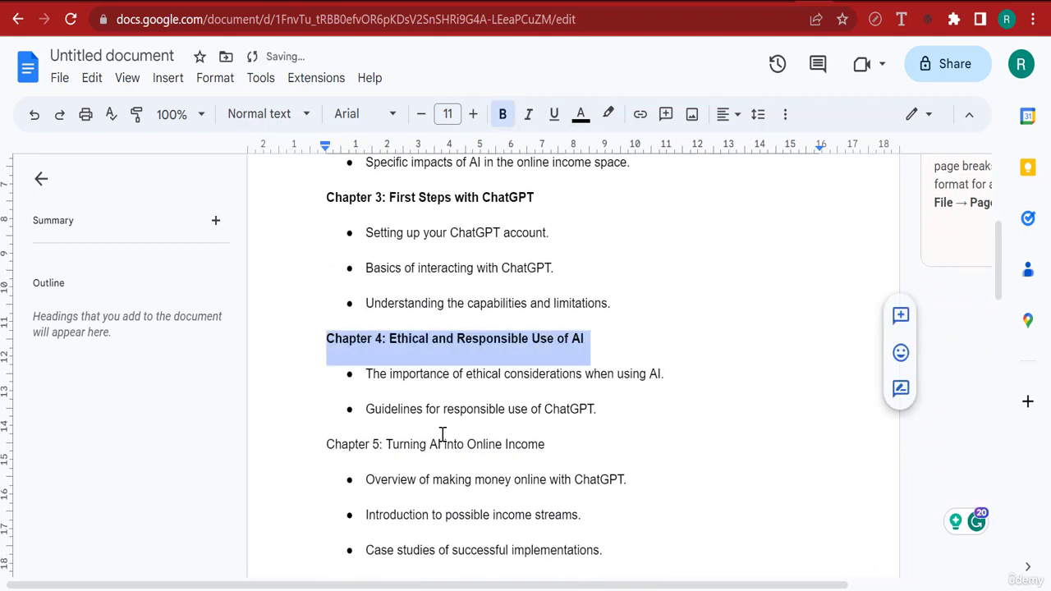
{"action": "triple_click", "coordinate": [441, 433]}
{"action": "triple_click", "coordinate": [465, 443]}
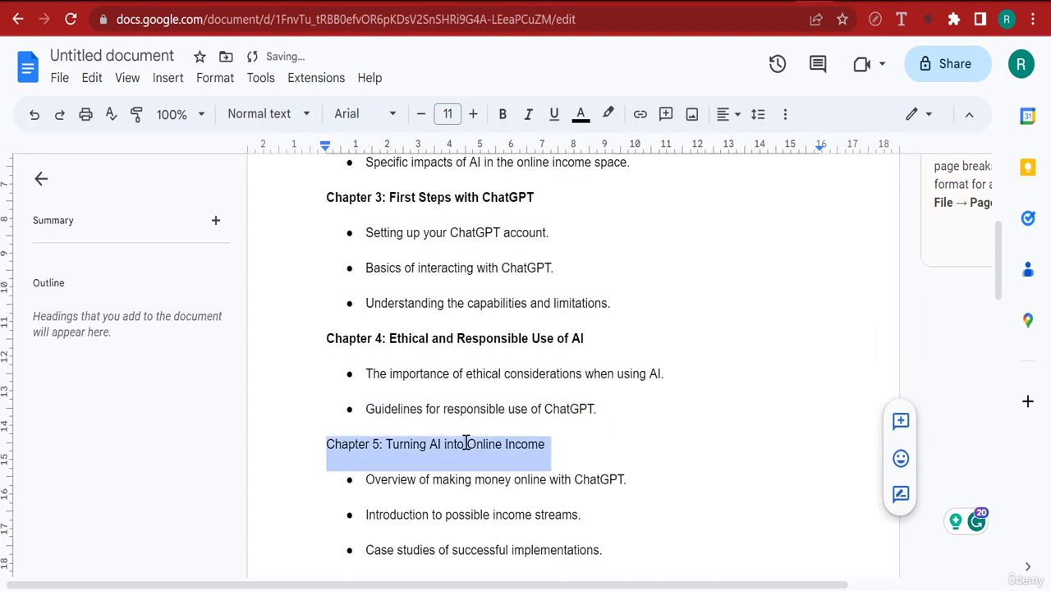
{"action": "left_click", "coordinate": [502, 114]}
{"action": "left_click", "coordinate": [524, 116]}
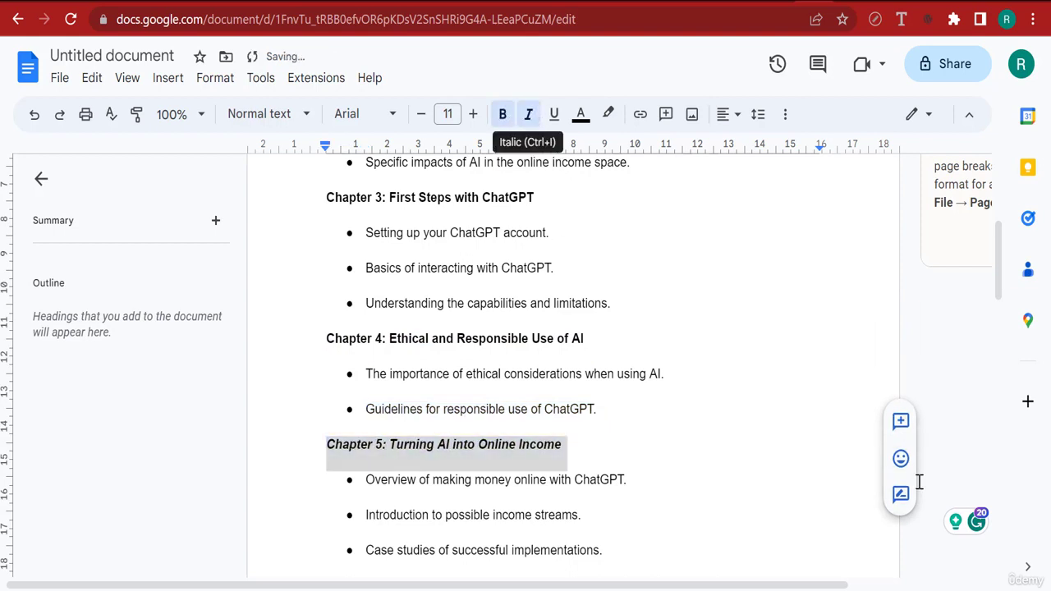
{"action": "left_click", "coordinate": [528, 114]}
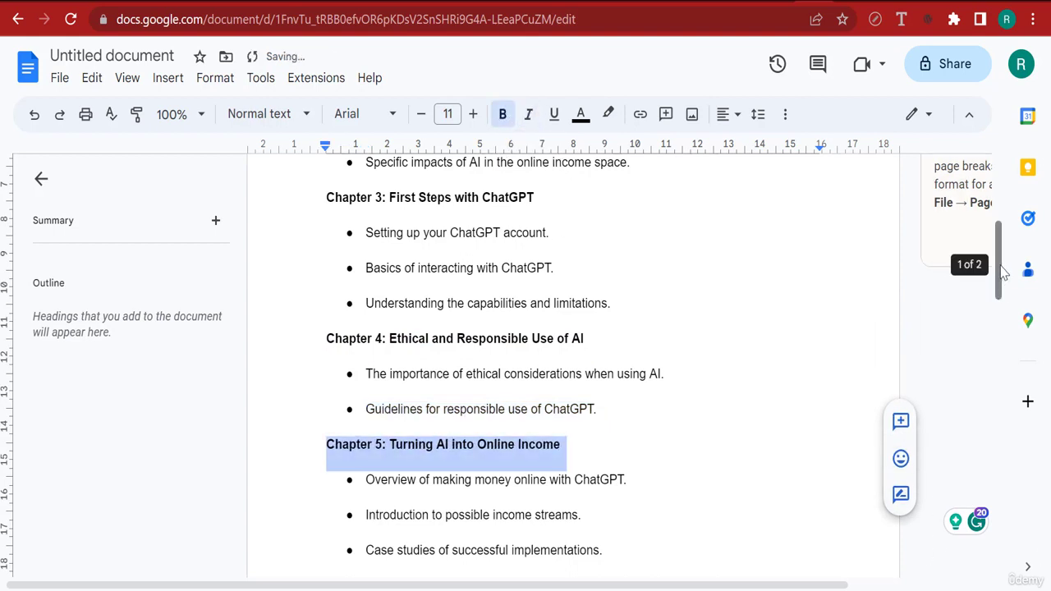
Make the Chapter 6 and Chapter 7 headings bold.
{"action": "left_click_drag", "start_coordinate": [1004, 275], "coordinate": [1004, 323]}
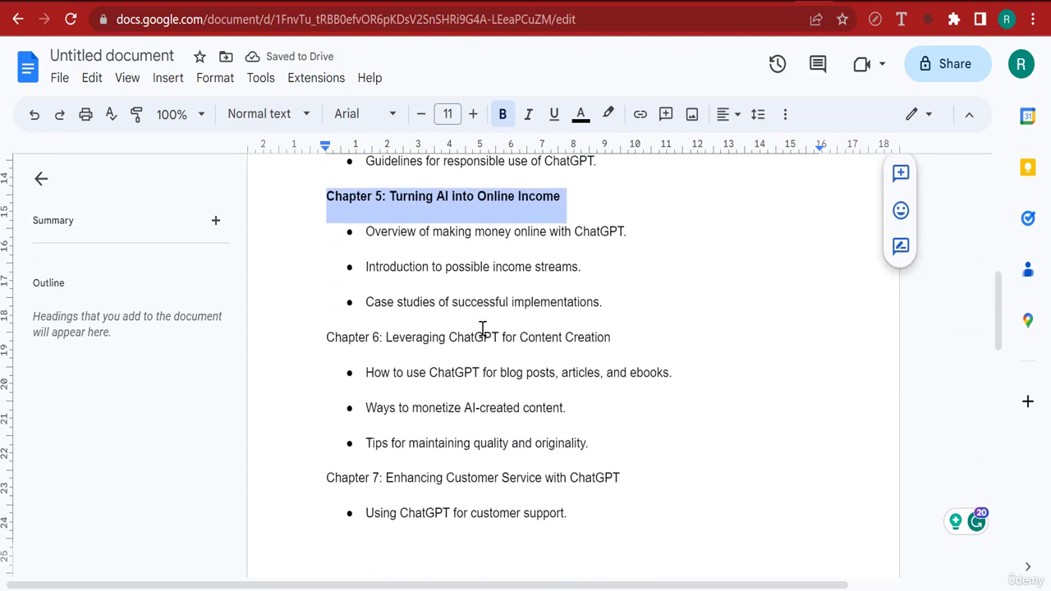
{"action": "triple_click", "coordinate": [454, 337]}
{"action": "left_click", "coordinate": [502, 115]}
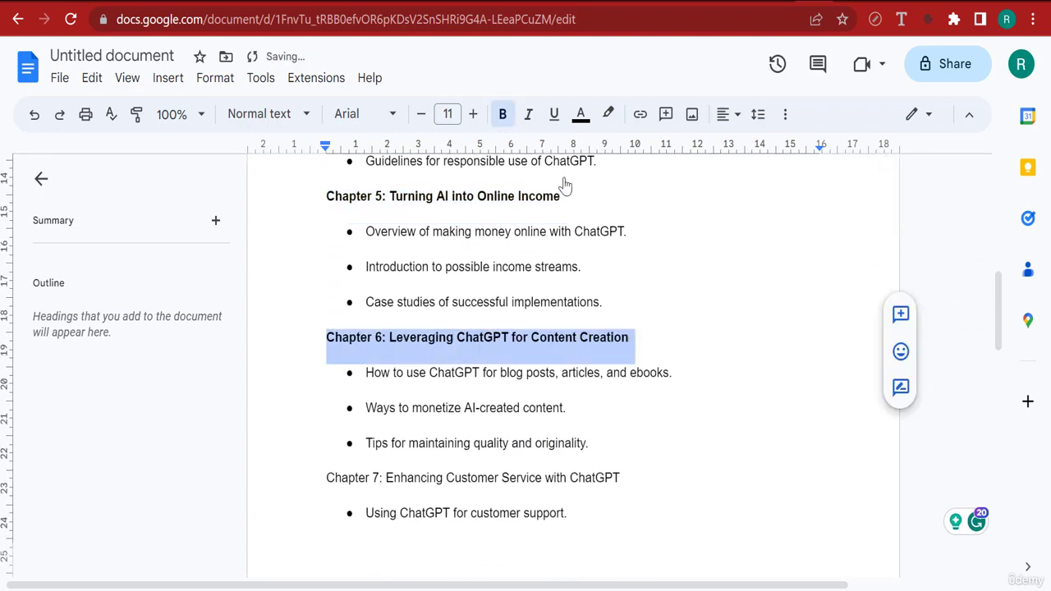
{"action": "double_click", "coordinate": [419, 479]}
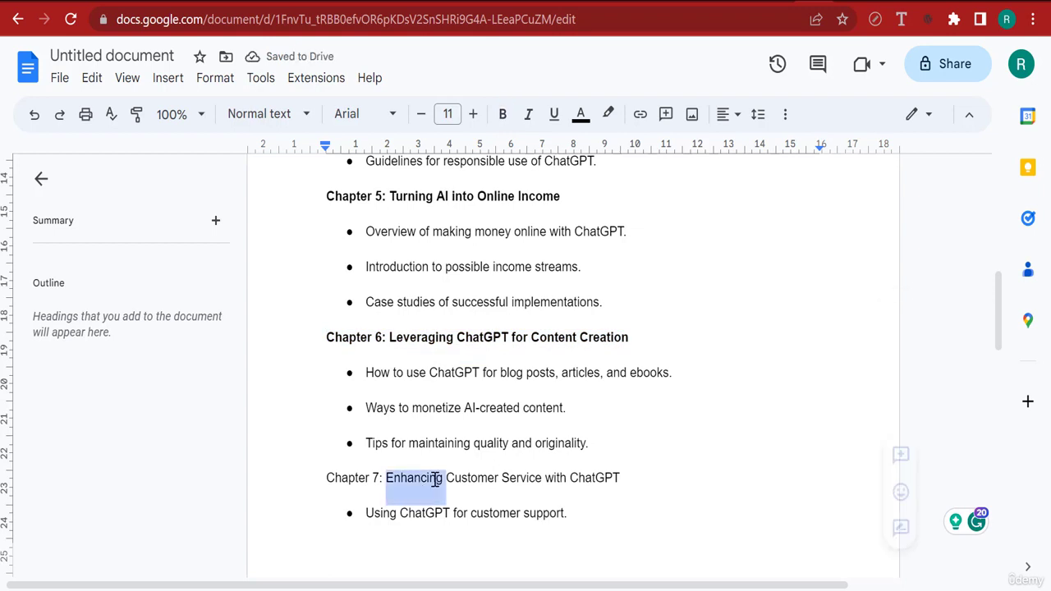
{"action": "triple_click", "coordinate": [434, 480]}
{"action": "left_click", "coordinate": [502, 114]}
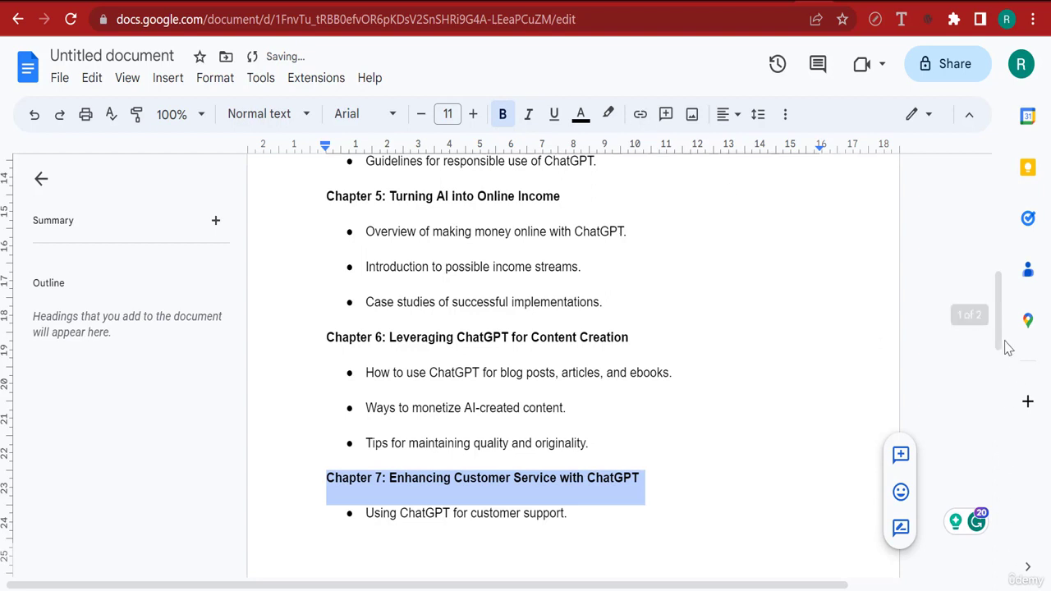
Make the Chapter 8 and Chapter 9 headings on the second page bold.
{"action": "left_click_drag", "start_coordinate": [1002, 322], "coordinate": [570, 410]}
{"action": "triple_click", "coordinate": [437, 372]}
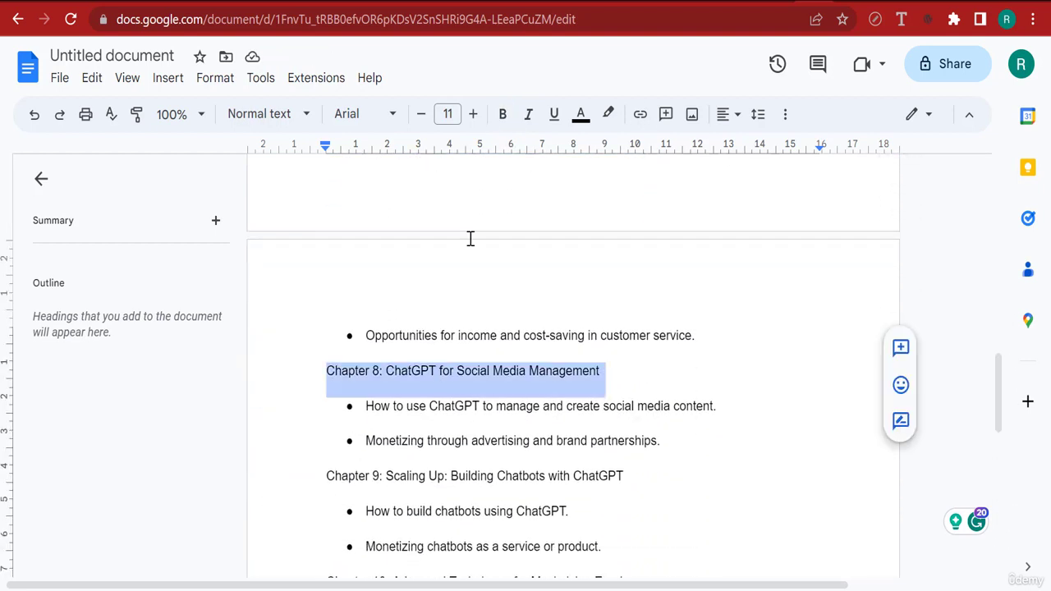
{"action": "triple_click", "coordinate": [398, 475]}
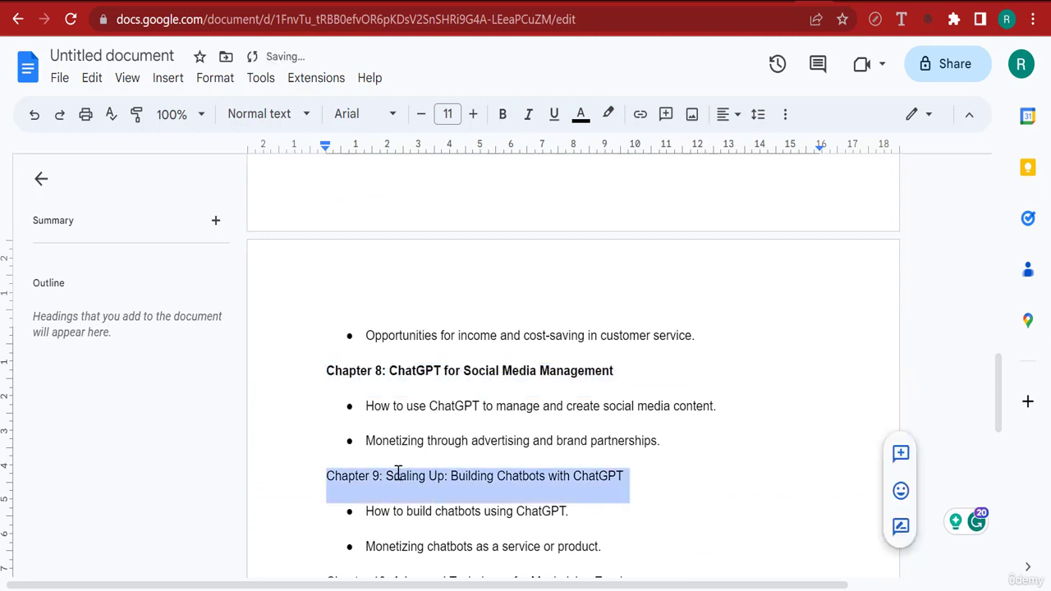
{"action": "left_click", "coordinate": [503, 114]}
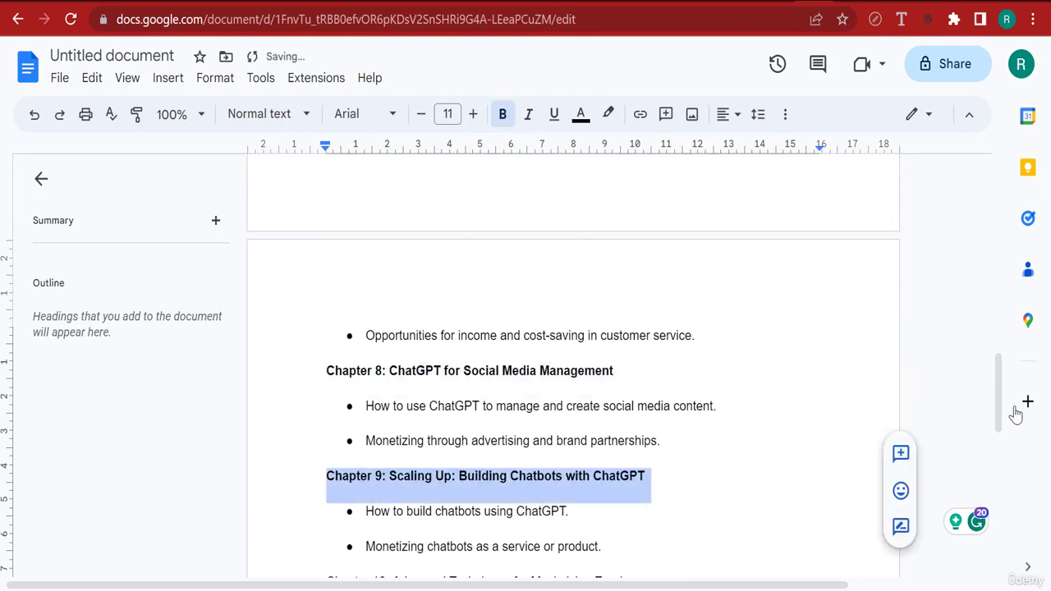
Make the Chapter 10, Chapter 11 and Chapter 12 headings bold.
{"action": "left_click_drag", "start_coordinate": [1005, 409], "coordinate": [1009, 452]}
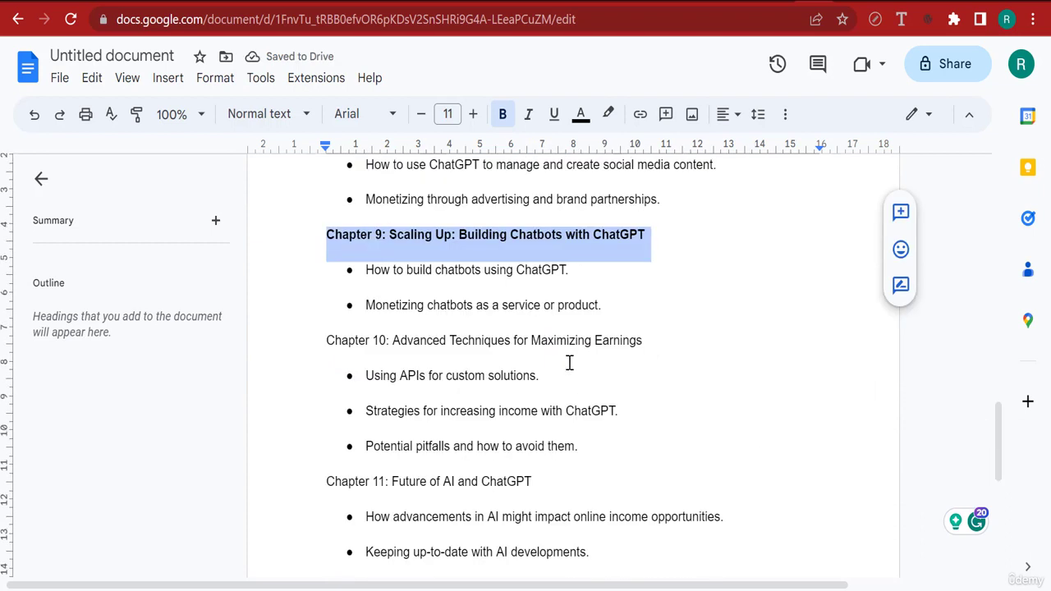
{"action": "left_click", "coordinate": [528, 338]}
{"action": "triple_click", "coordinate": [527, 339]}
{"action": "left_click", "coordinate": [503, 114]}
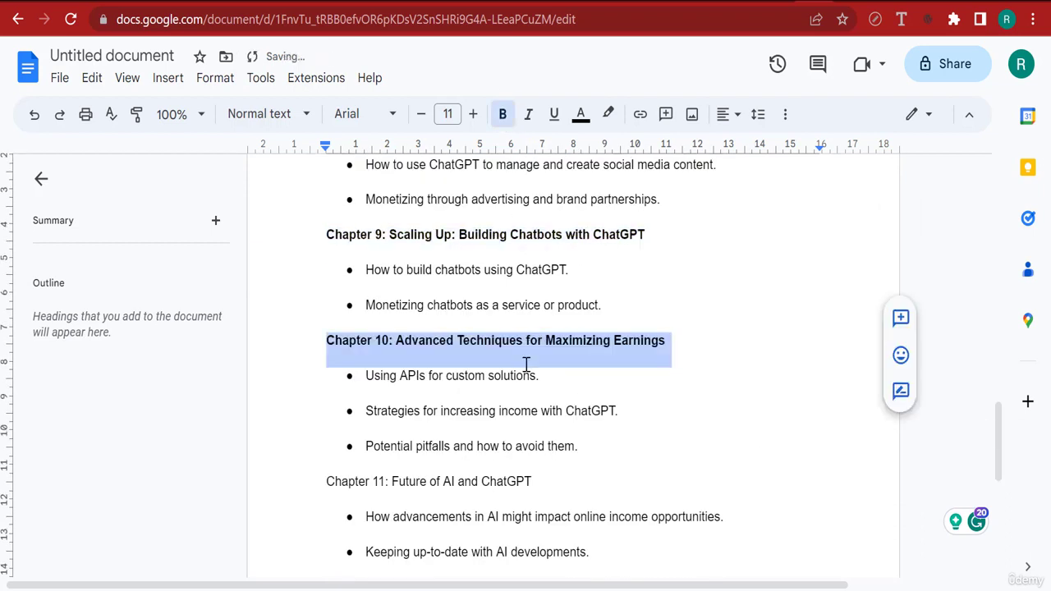
{"action": "triple_click", "coordinate": [446, 477]}
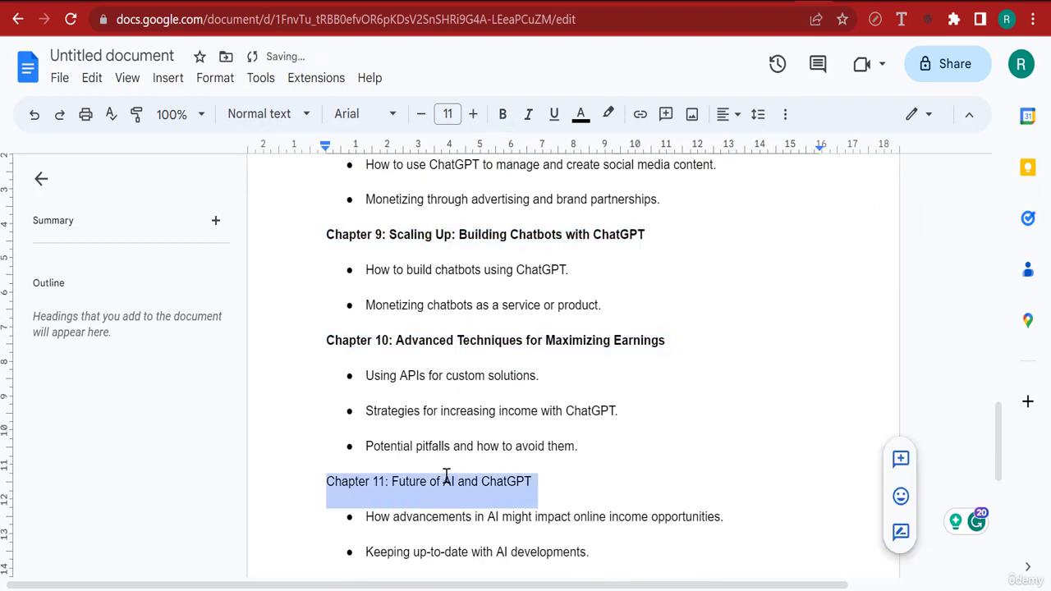
{"action": "left_click", "coordinate": [502, 114]}
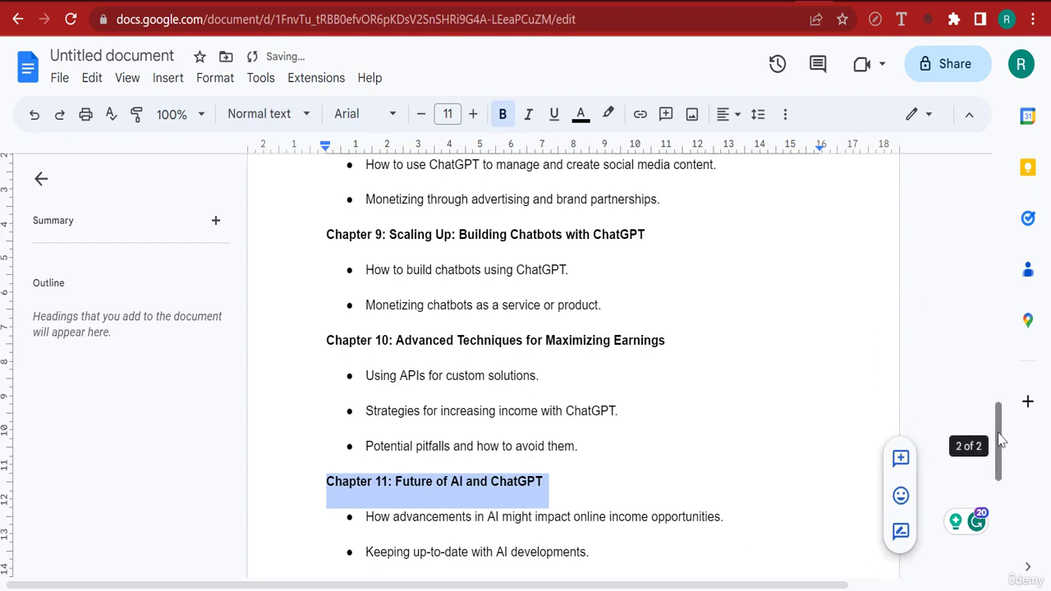
{"action": "left_click_drag", "start_coordinate": [999, 439], "coordinate": [998, 486]}
{"action": "triple_click", "coordinate": [434, 378]}
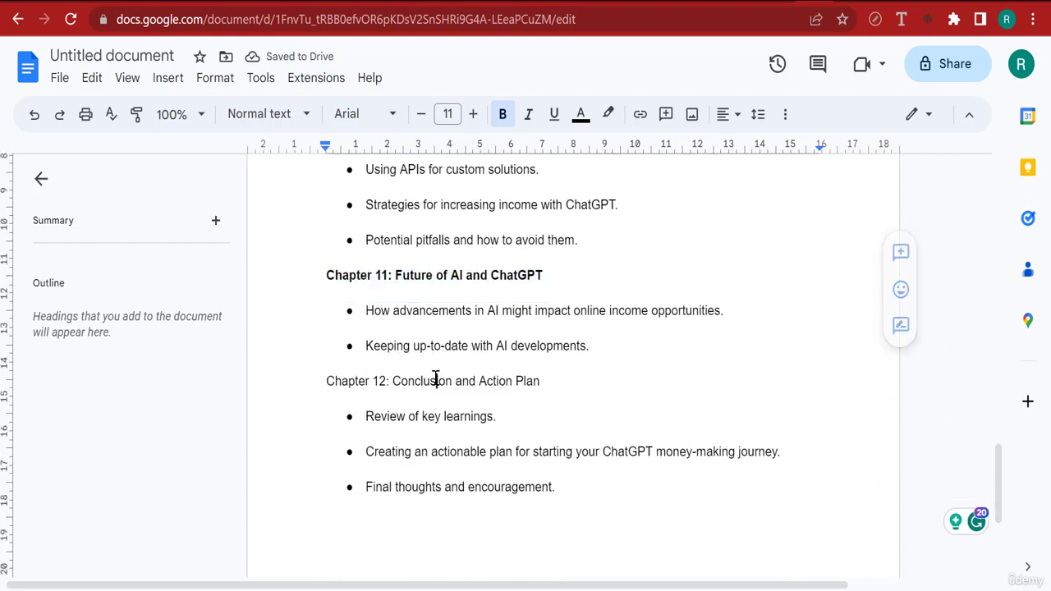
{"action": "left_click", "coordinate": [502, 116]}
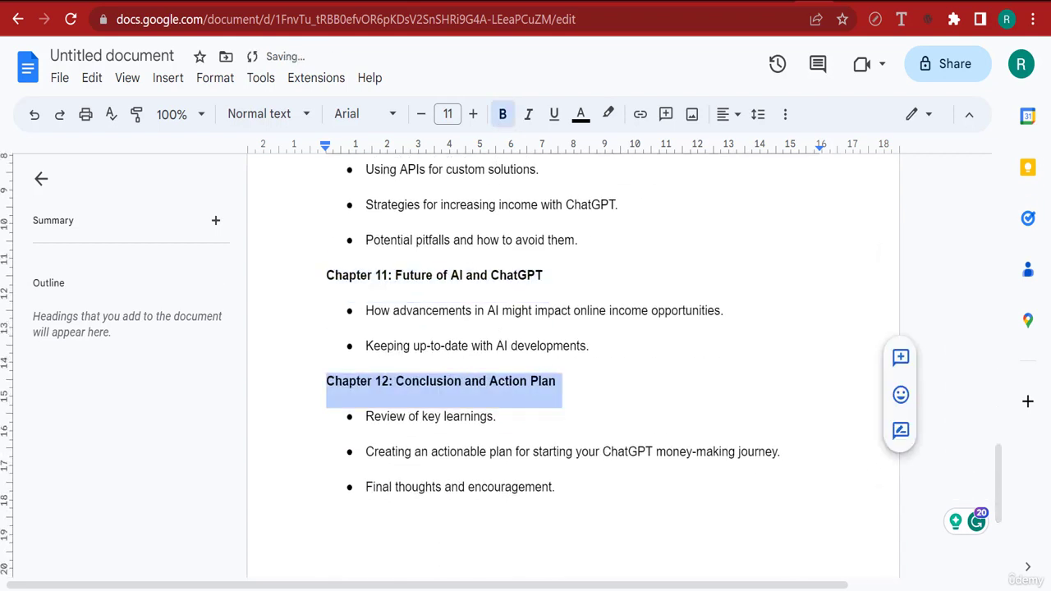
Start renaming the document, then copy the title "The ChatGPT Money Machine: A Dummy's Guide to Online Earnings" from the outline prompt in ChatGPT.
{"action": "left_click_drag", "start_coordinate": [999, 478], "coordinate": [1020, 197]}
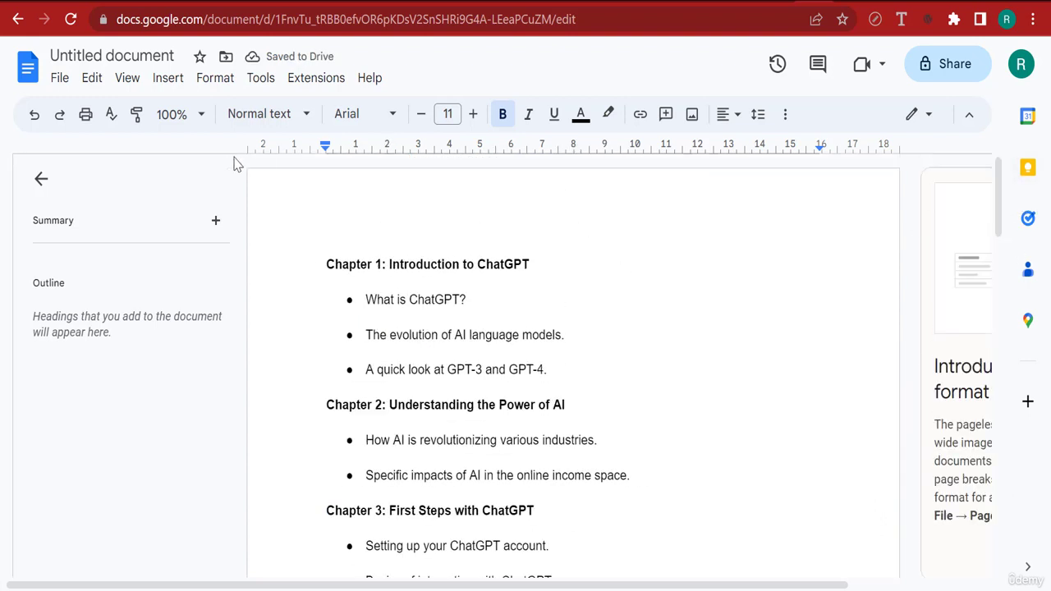
{"action": "left_click", "coordinate": [119, 51]}
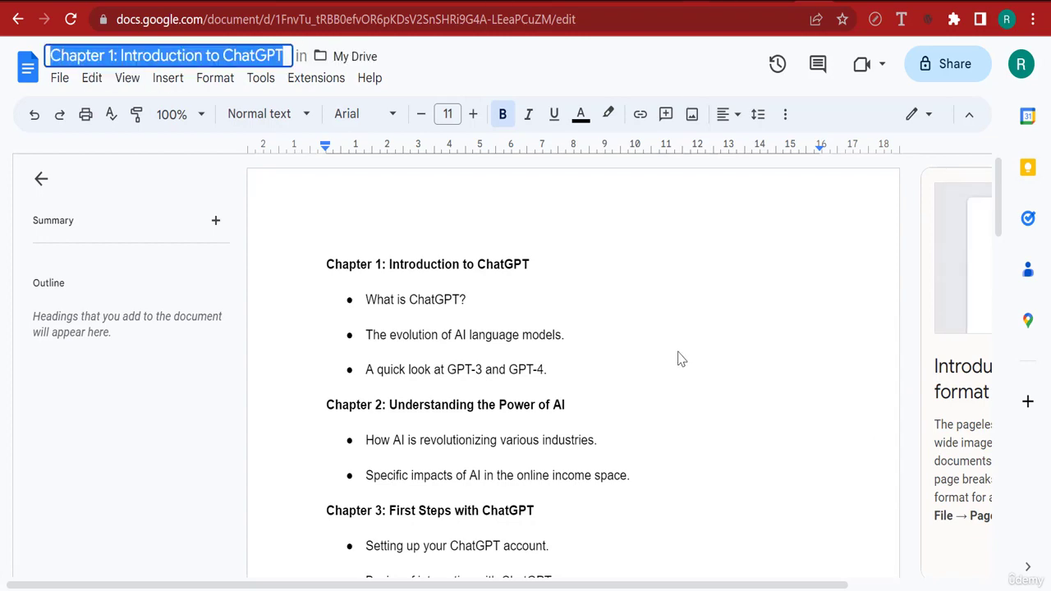
{"action": "key", "text": "ctrl+shift+Tab"}
{"action": "left_click", "coordinate": [1046, 141]}
{"action": "scroll", "coordinate": [1046, 165], "scroll_direction": "up", "scroll_amount": 15}
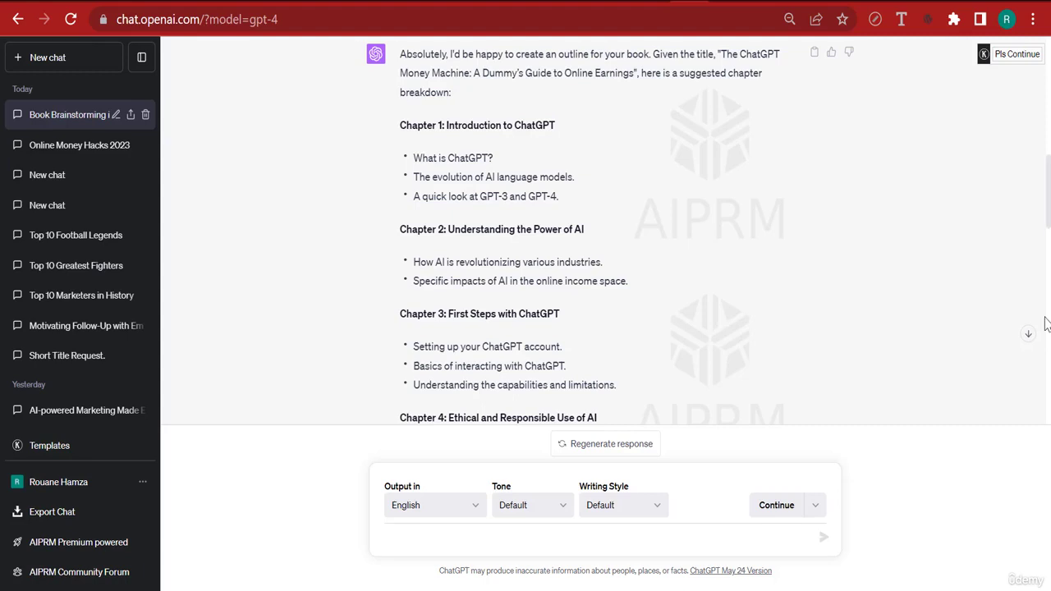
{"action": "scroll", "coordinate": [1049, 199], "scroll_direction": "up", "scroll_amount": 2}
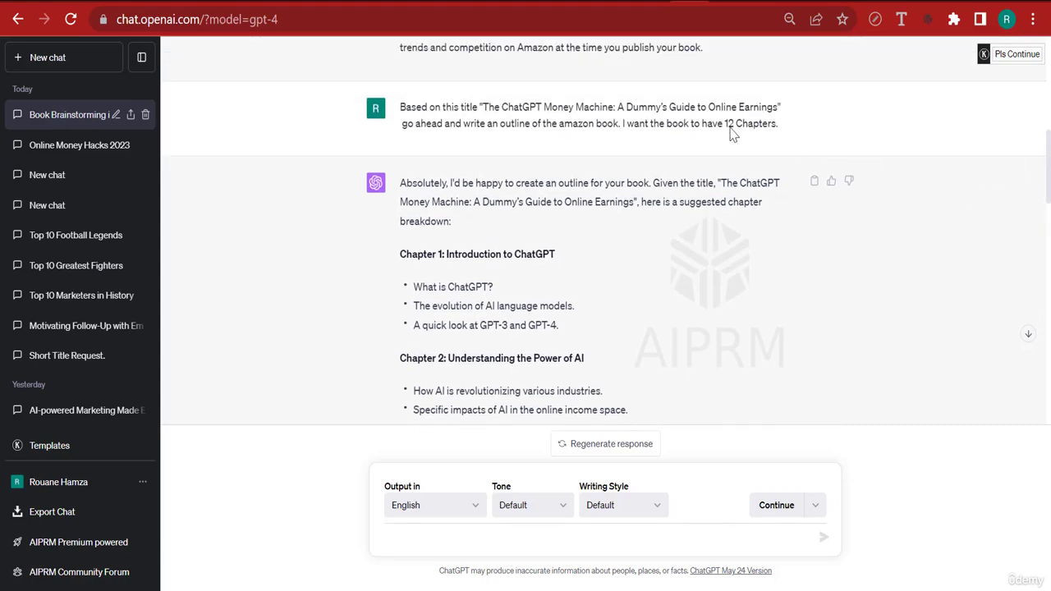
{"action": "left_click_drag", "start_coordinate": [480, 105], "coordinate": [796, 106]}
{"action": "key", "text": "ctrl+c"}
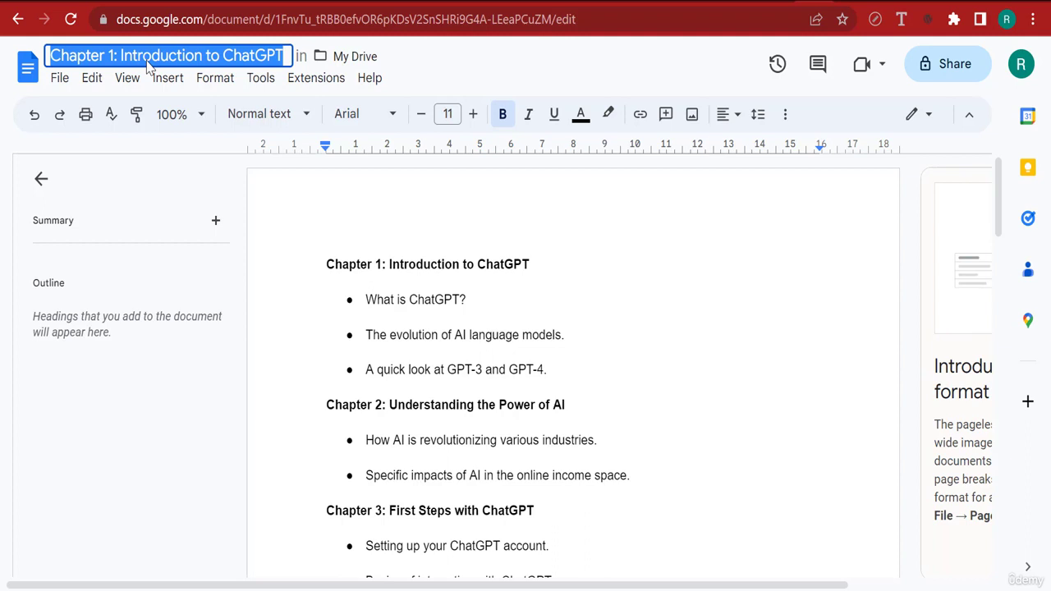
Back in Google Docs, name the document OUTLINE - "The ChatGPT Money Machine: A Dummy's Guide to Online Earnings".
{"action": "type", "text": "OUTLINE"}
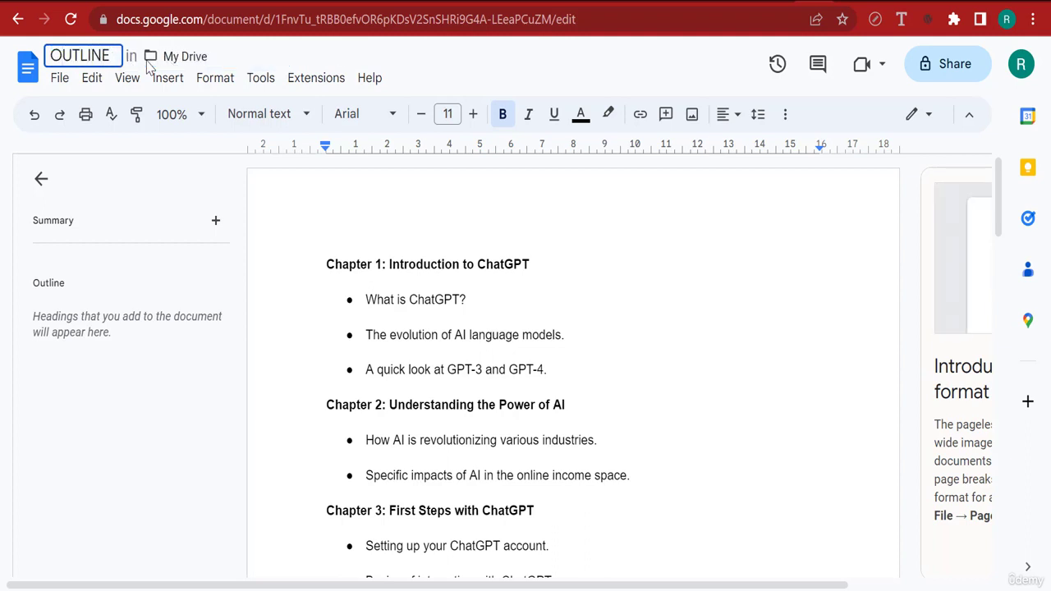
{"action": "type", "text": " -"}
{"action": "key", "text": "ctrl+v"}
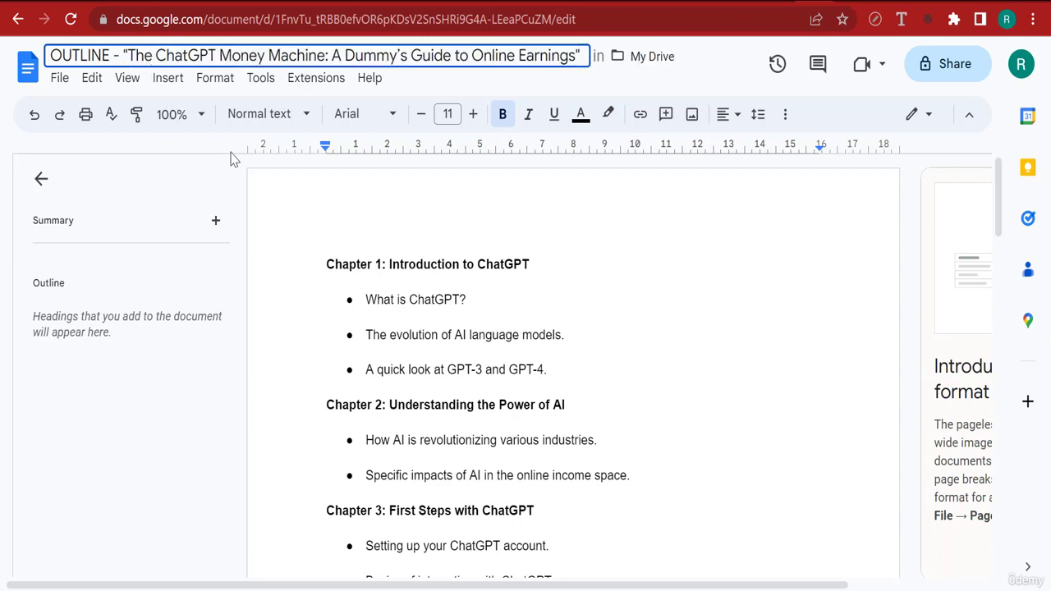
{"action": "left_click", "coordinate": [222, 232]}
{"action": "left_click", "coordinate": [304, 220]}
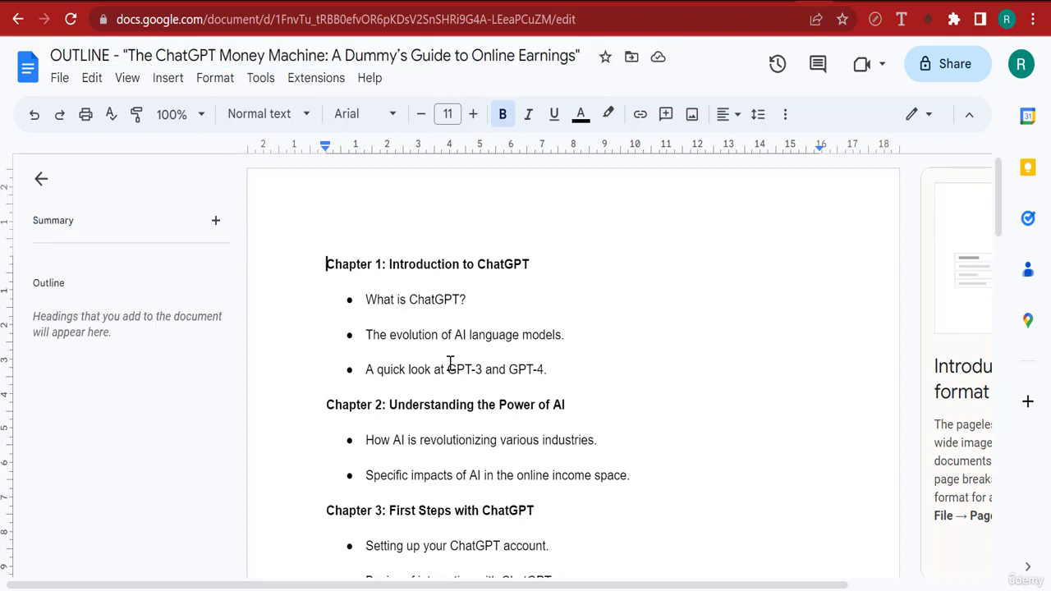
{"action": "left_click", "coordinate": [449, 366]}
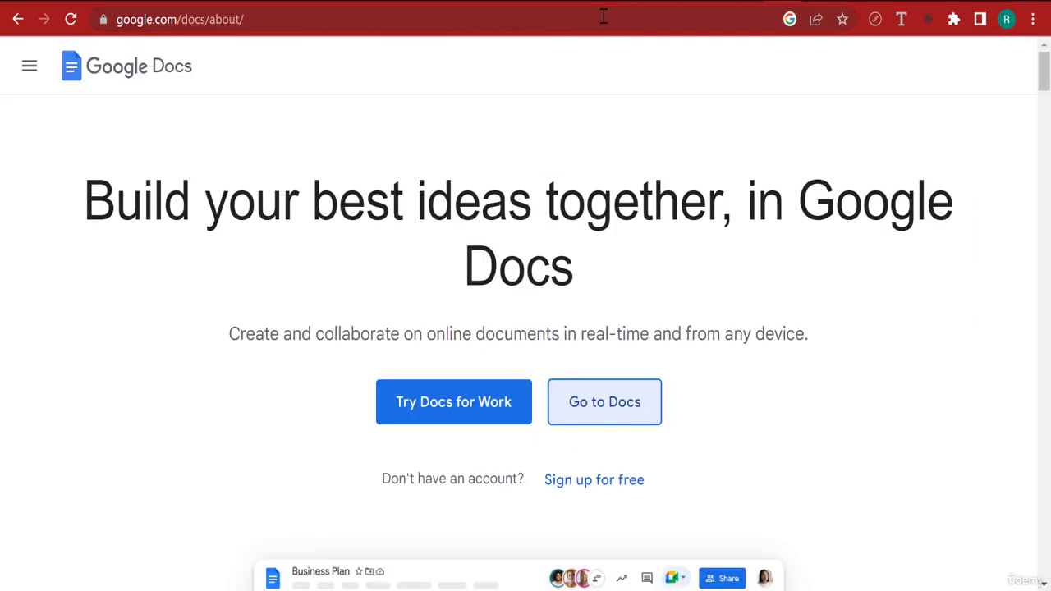
Go to the Docs home page, check the options available for the OUTLINE document among the recent documents, and open the outline.
{"action": "left_click", "coordinate": [604, 17]}
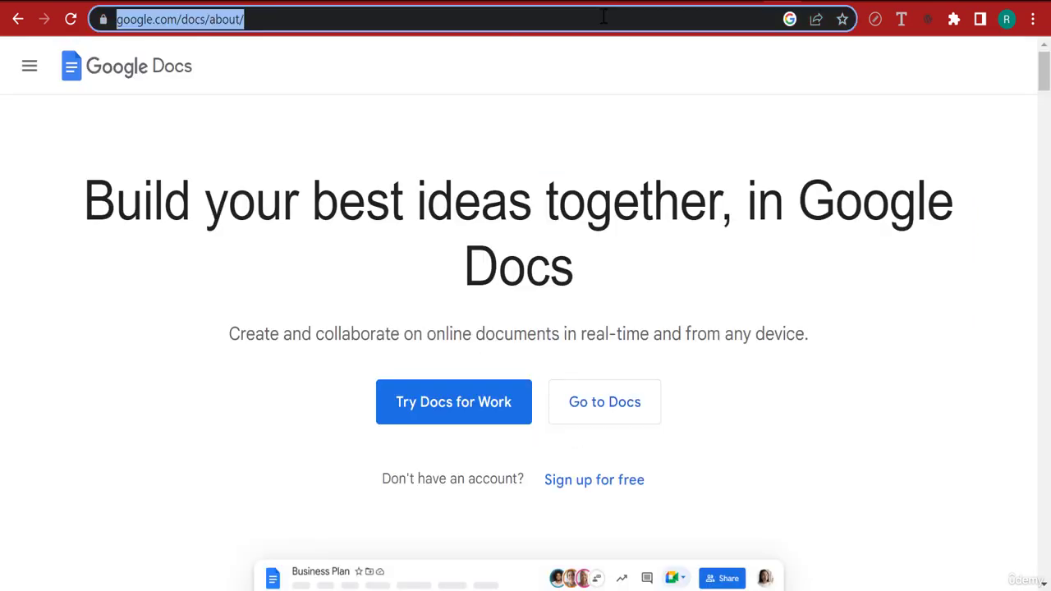
{"action": "left_click", "coordinate": [604, 411]}
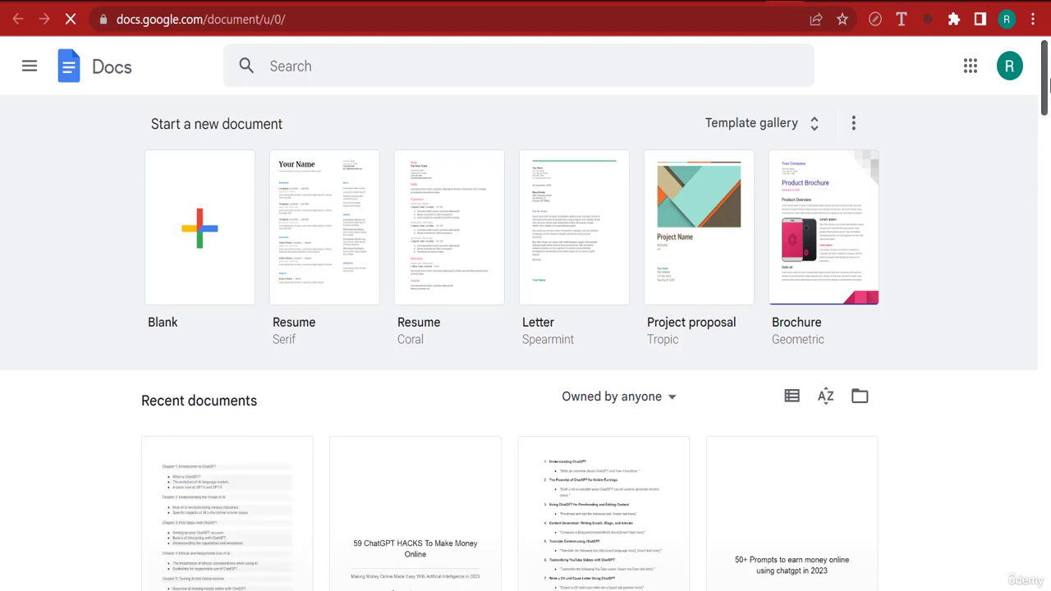
{"action": "scroll", "coordinate": [1048, 85], "scroll_direction": "down", "scroll_amount": 2}
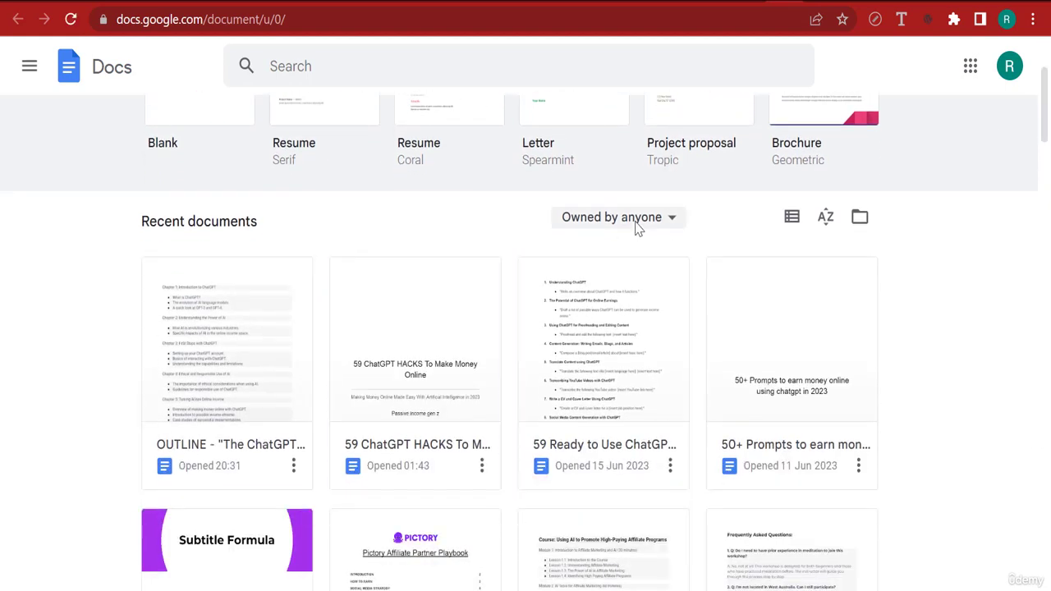
{"action": "left_click", "coordinate": [294, 466]}
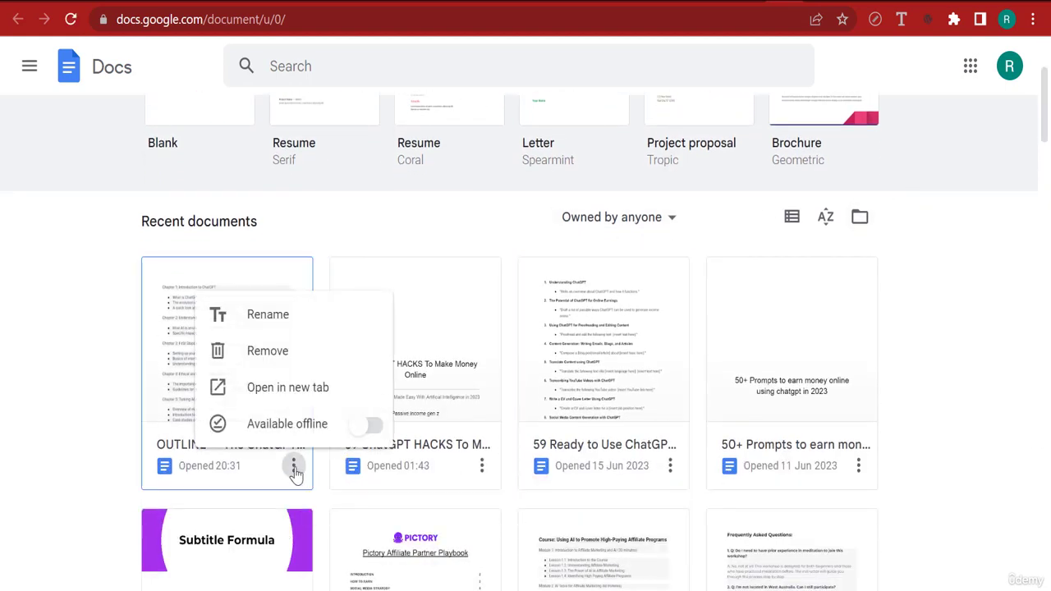
{"action": "left_click", "coordinate": [115, 369]}
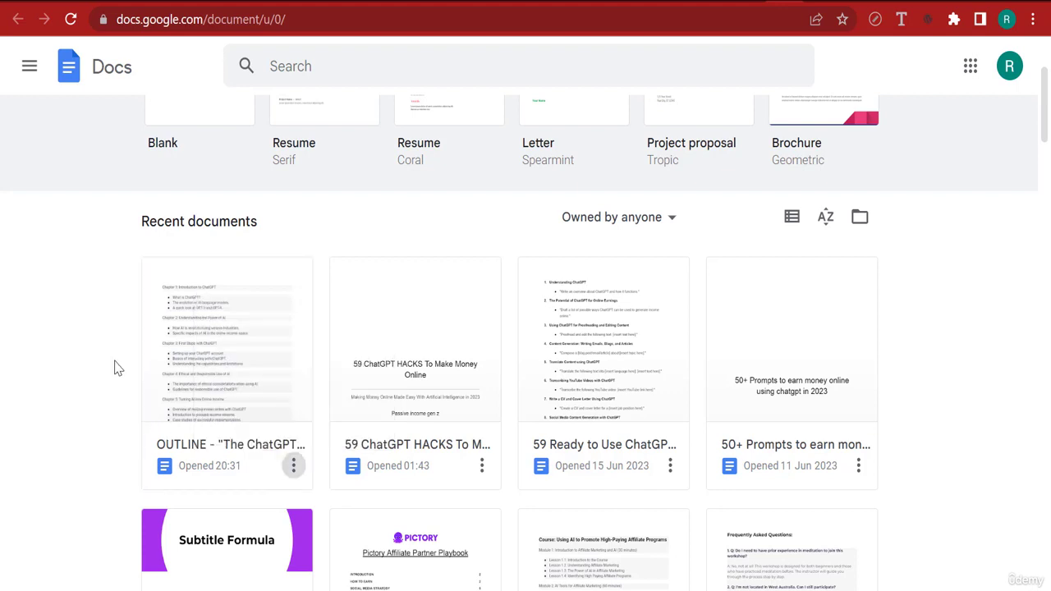
{"action": "left_click", "coordinate": [758, 256]}
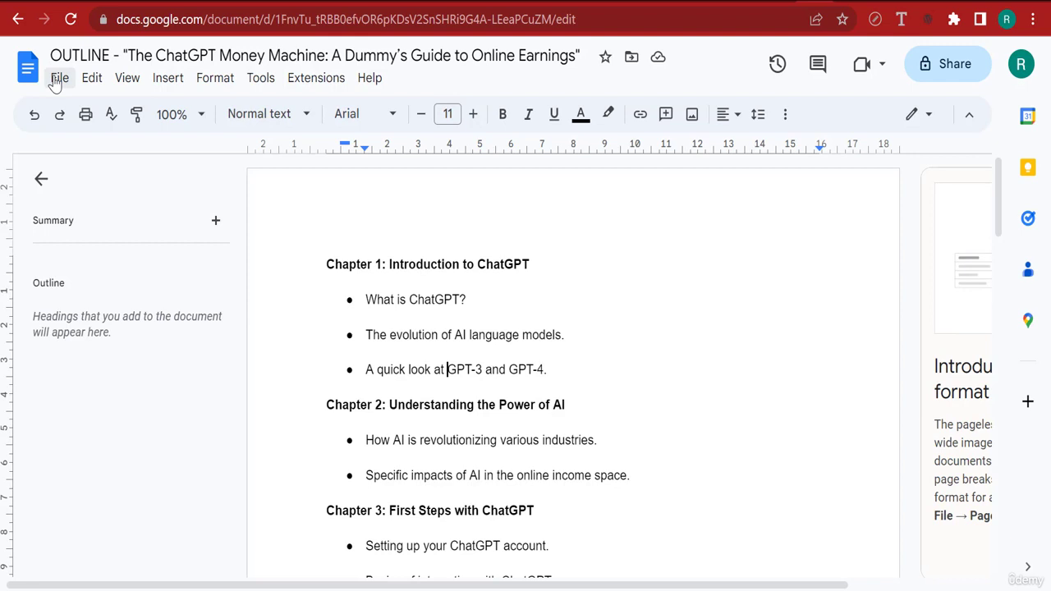
Download the outline as a Microsoft Word (.docx) file and open the downloaded copy in Word with editing enabled.
{"action": "left_click", "coordinate": [59, 78]}
{"action": "mouse_move", "coordinate": [192, 248]}
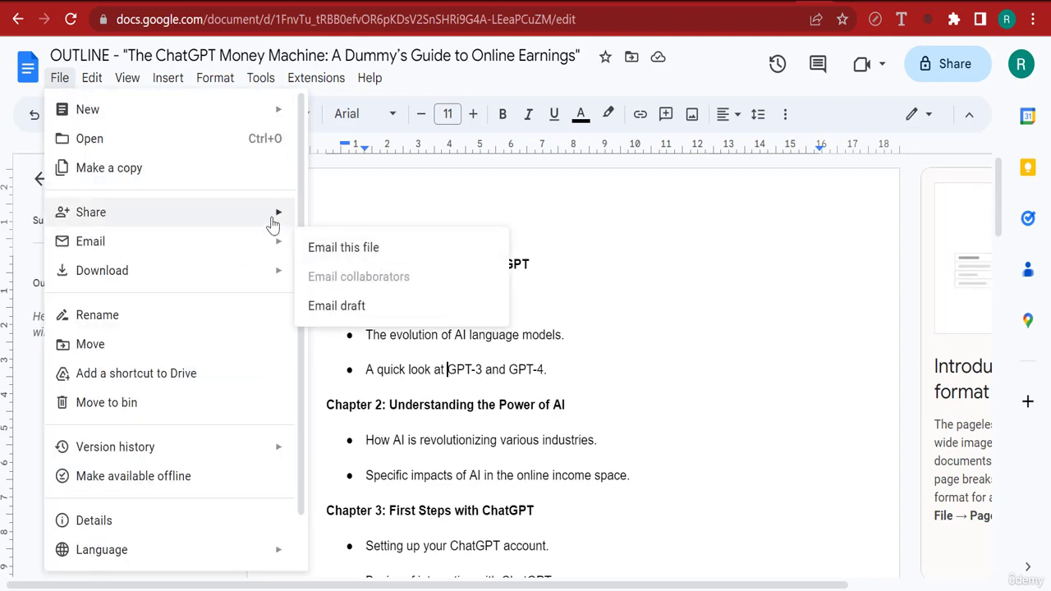
{"action": "mouse_move", "coordinate": [274, 225]}
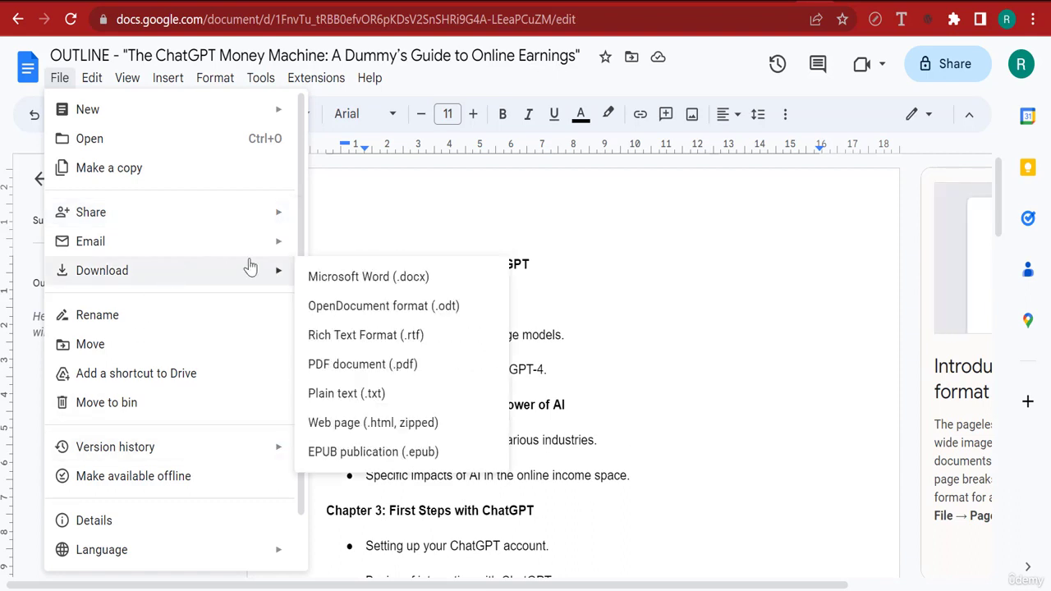
{"action": "mouse_move", "coordinate": [263, 280]}
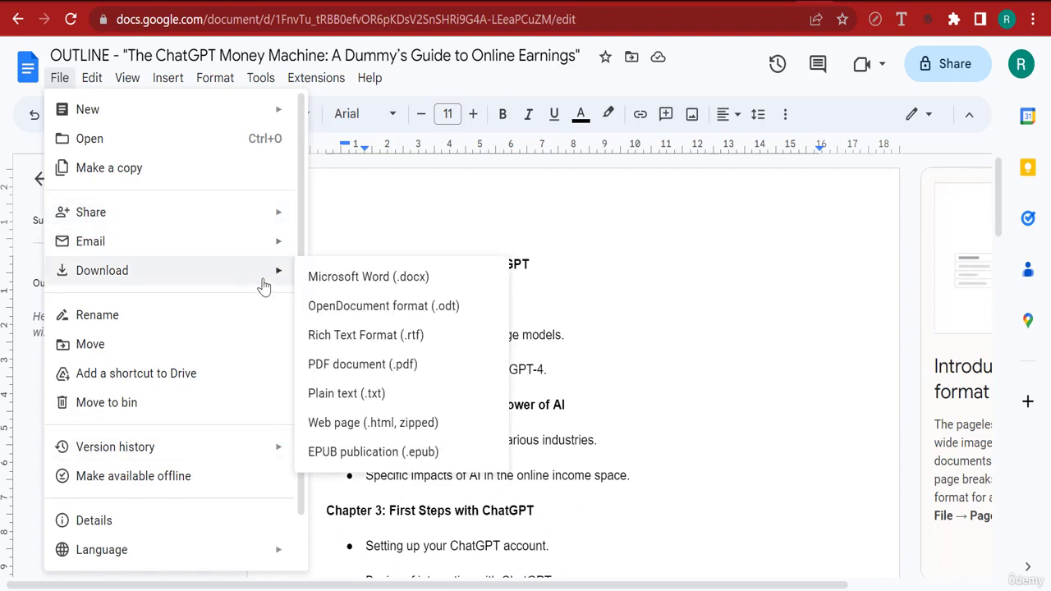
{"action": "left_click", "coordinate": [372, 279]}
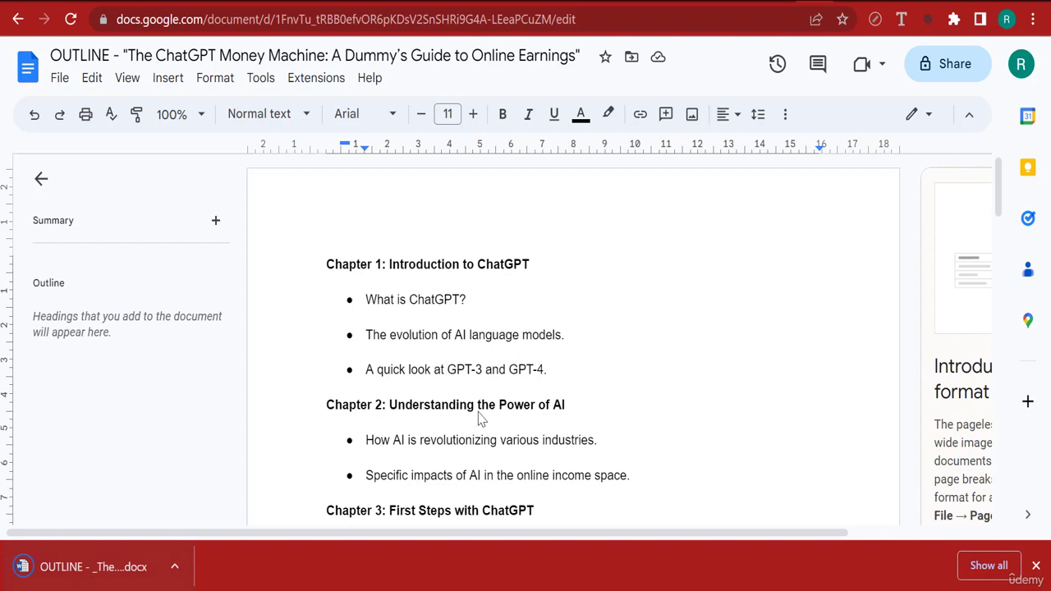
{"action": "left_click", "coordinate": [137, 563]}
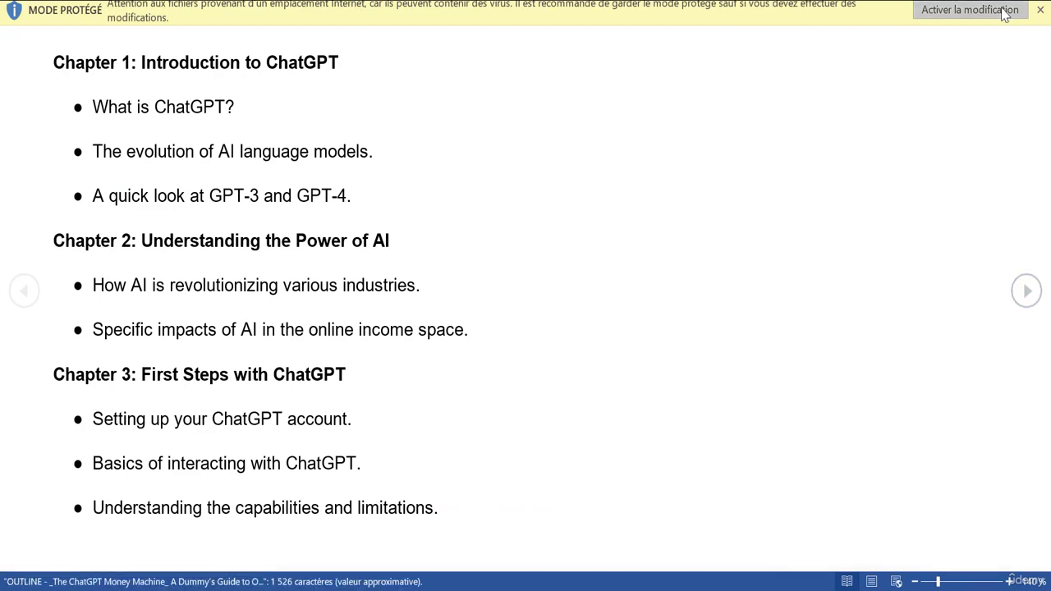
{"action": "left_click", "coordinate": [1005, 11]}
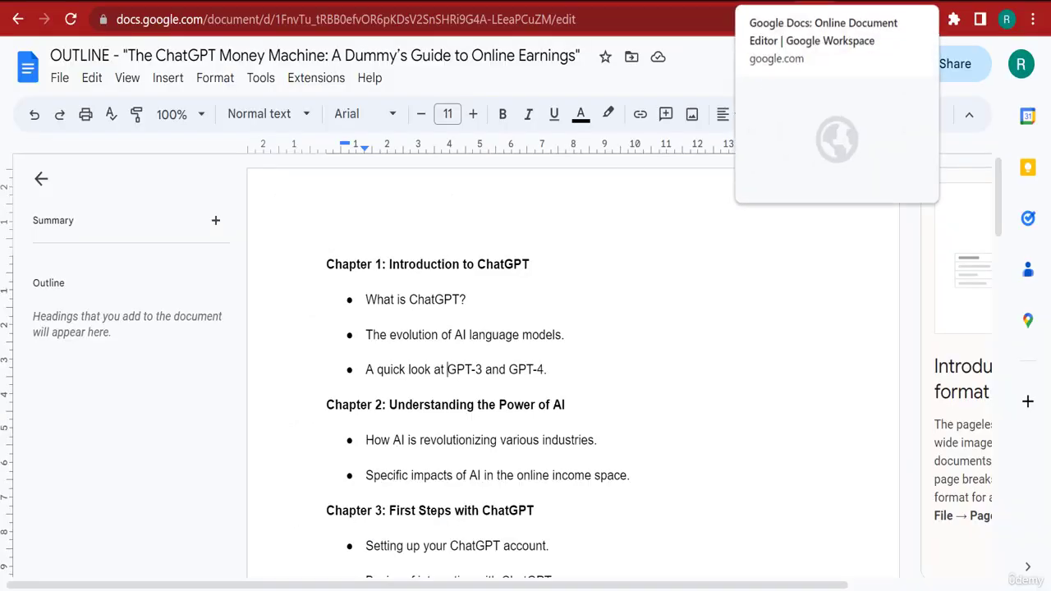
Back in the browser, create a new blank document from the Docs home page.
{"action": "left_click", "coordinate": [785, 1]}
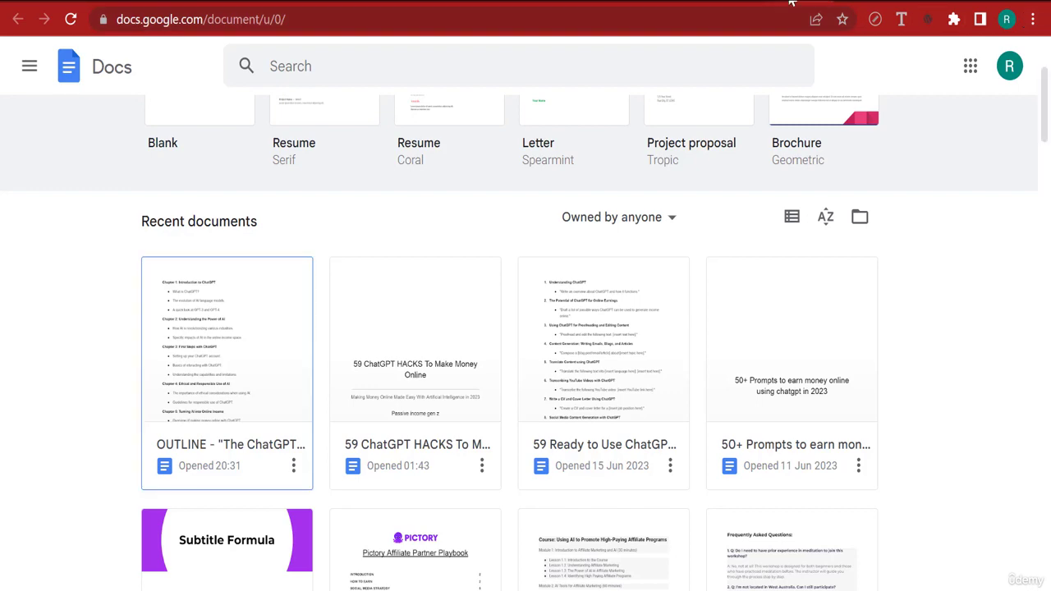
{"action": "scroll", "coordinate": [1047, 70], "scroll_direction": "up", "scroll_amount": 3}
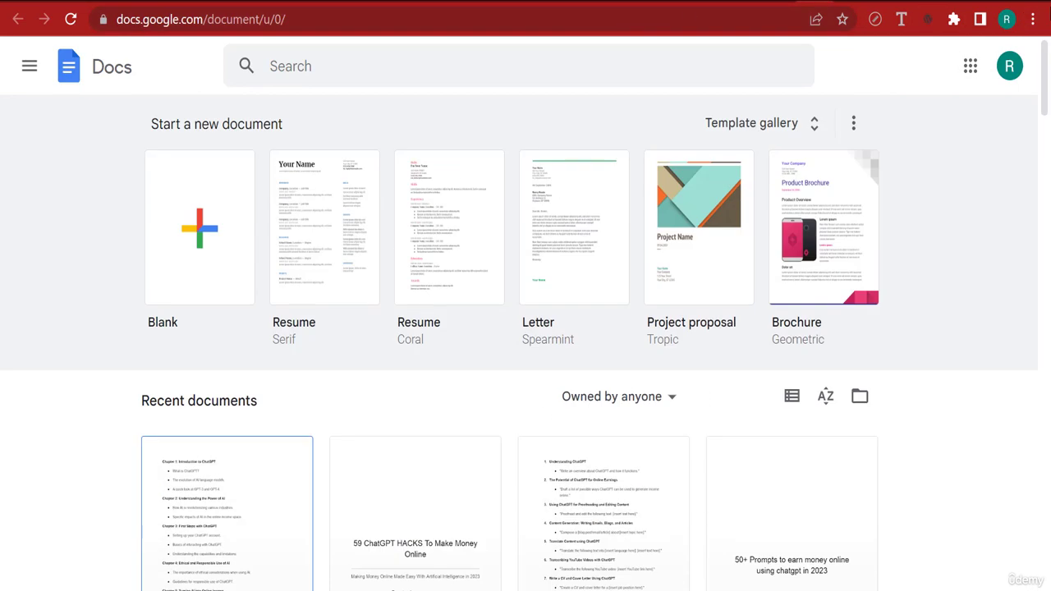
{"action": "left_click", "coordinate": [219, 240]}
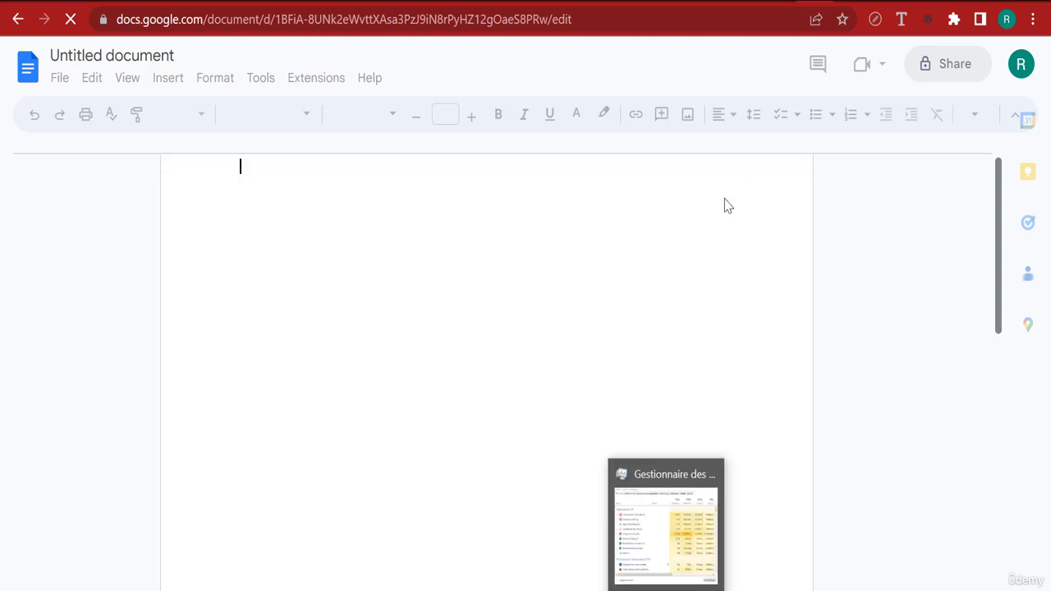
Load the Docs home page in another tab and open the recent document "59 ChatGPT HACKS To Make Money Online - MANUSCRIPT - DOC FORMAT".
{"action": "mouse_move", "coordinate": [625, 587]}
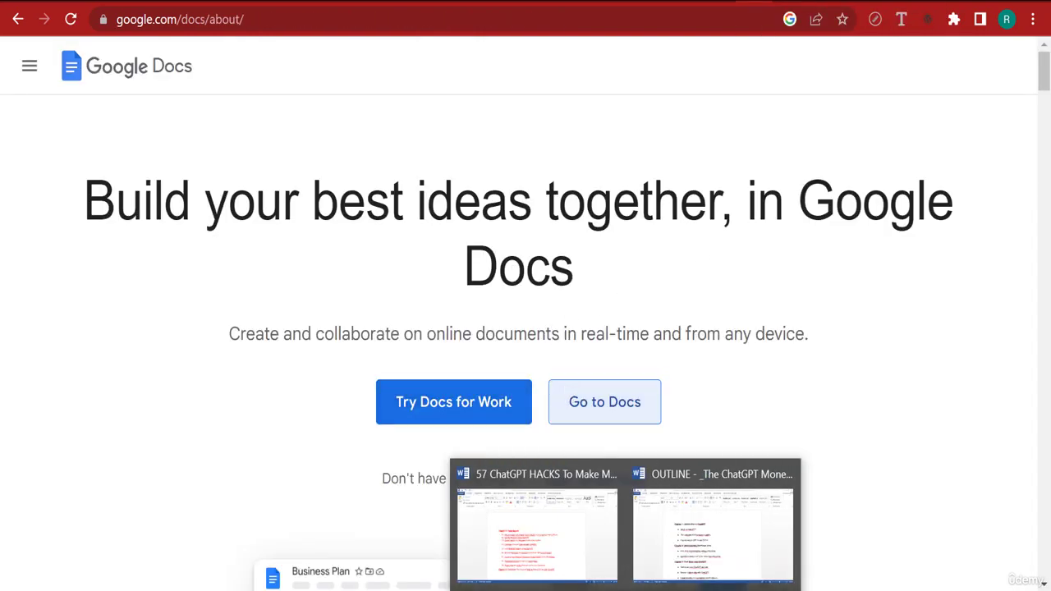
{"action": "left_click", "coordinate": [604, 402]}
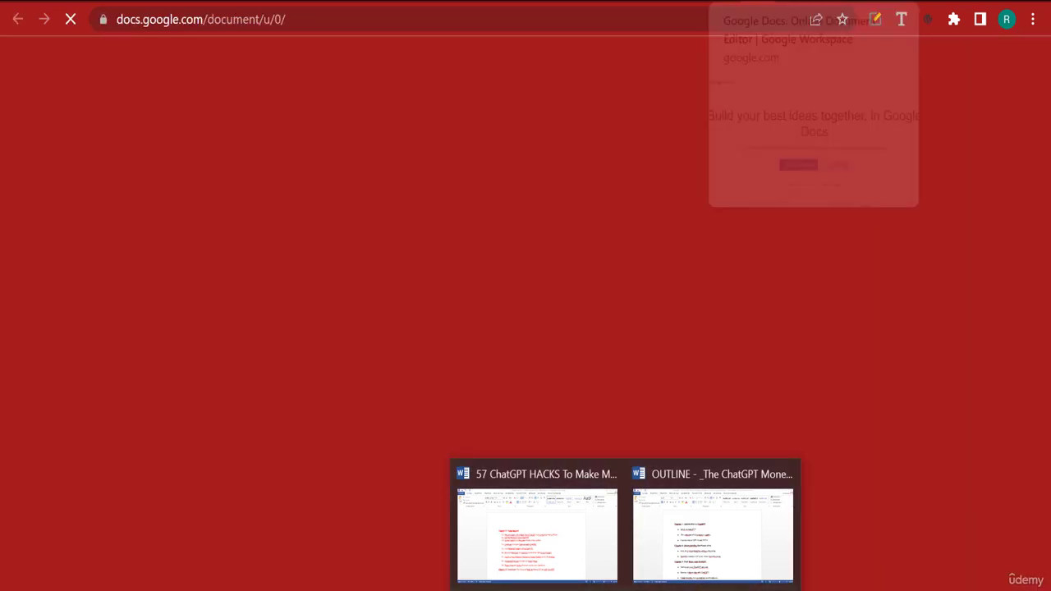
{"action": "left_click", "coordinate": [733, 4]}
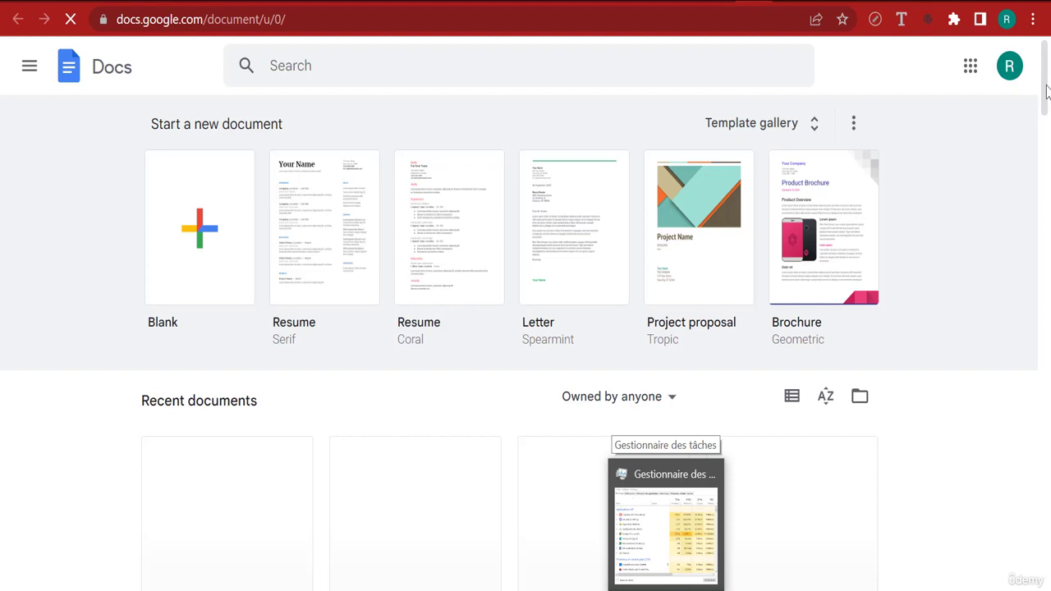
{"action": "scroll", "coordinate": [1046, 92], "scroll_direction": "down", "scroll_amount": 2}
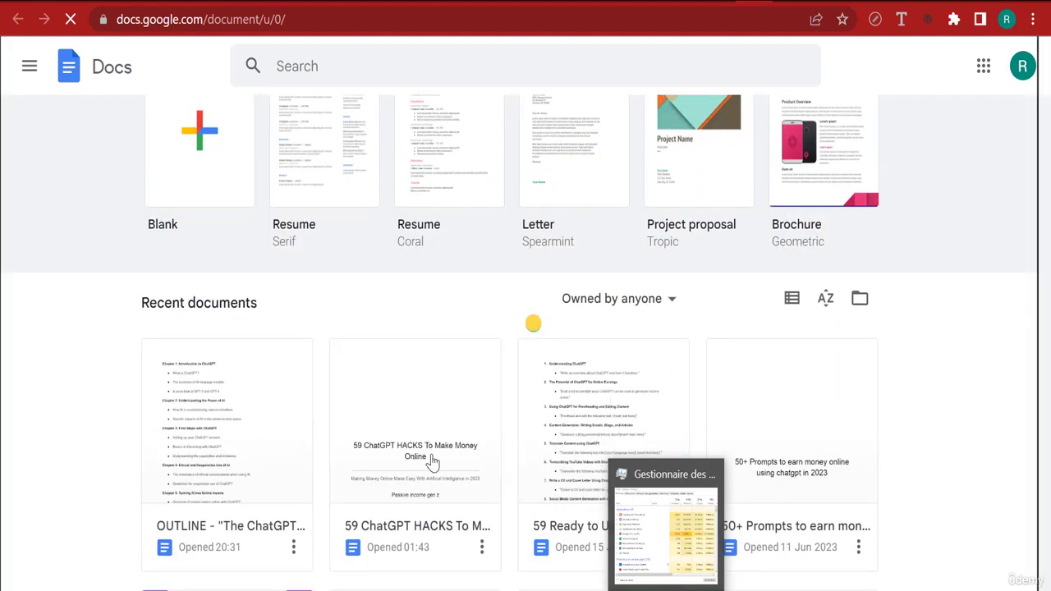
{"action": "left_click", "coordinate": [433, 464]}
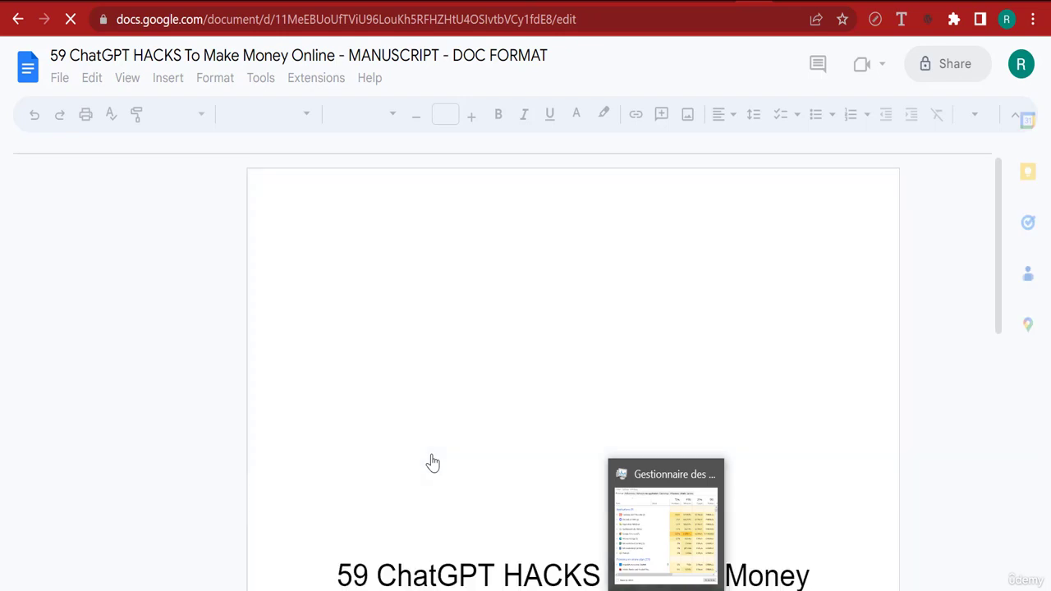
Look through the example manuscript from its title page to the page with the QR code for the prompts.
{"action": "left_click_drag", "start_coordinate": [997, 193], "coordinate": [997, 201]}
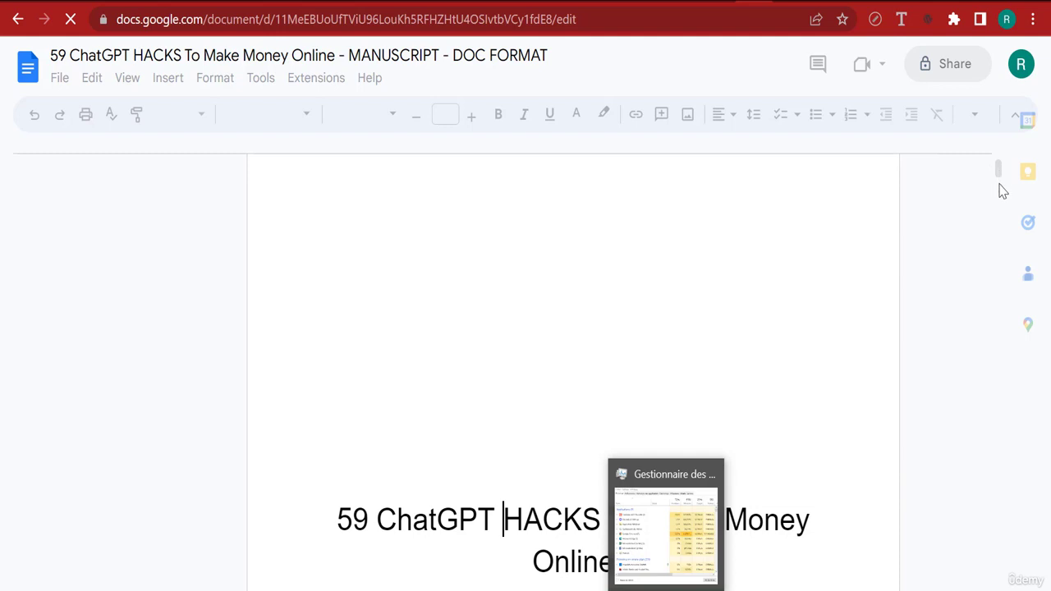
{"action": "scroll", "coordinate": [825, 362], "scroll_direction": "down", "scroll_amount": 5}
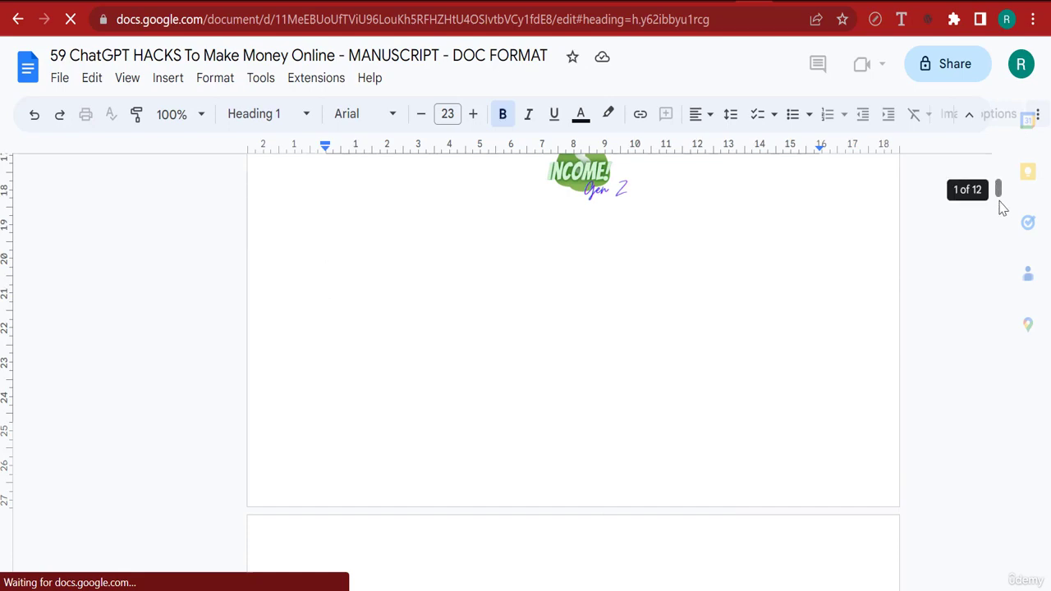
{"action": "scroll", "coordinate": [1002, 209], "scroll_direction": "down", "scroll_amount": 10}
{"action": "scroll", "coordinate": [993, 246], "scroll_direction": "down", "scroll_amount": 10}
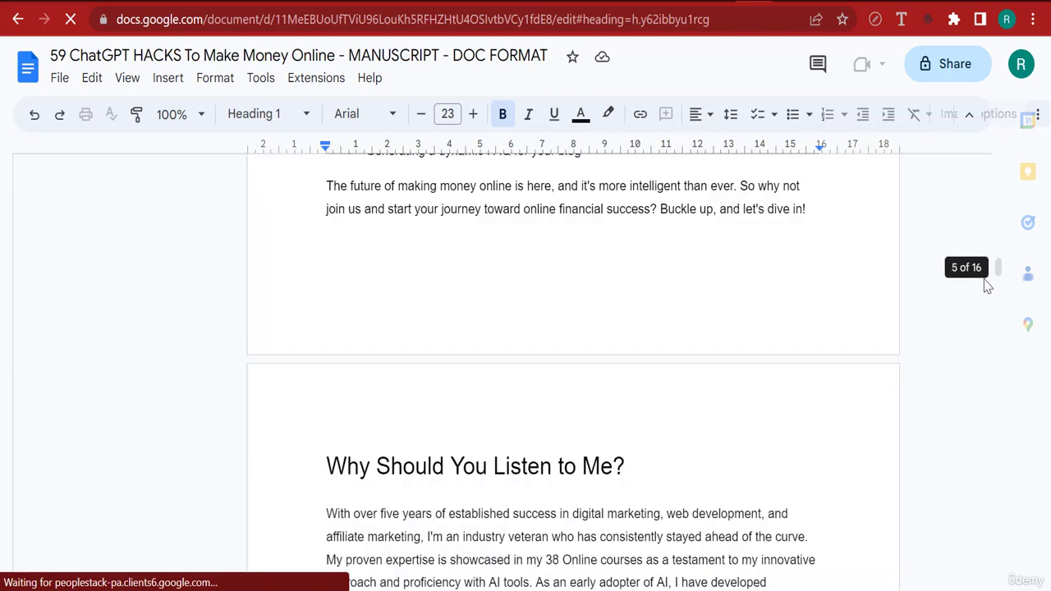
{"action": "scroll", "coordinate": [997, 328], "scroll_direction": "down", "scroll_amount": 5}
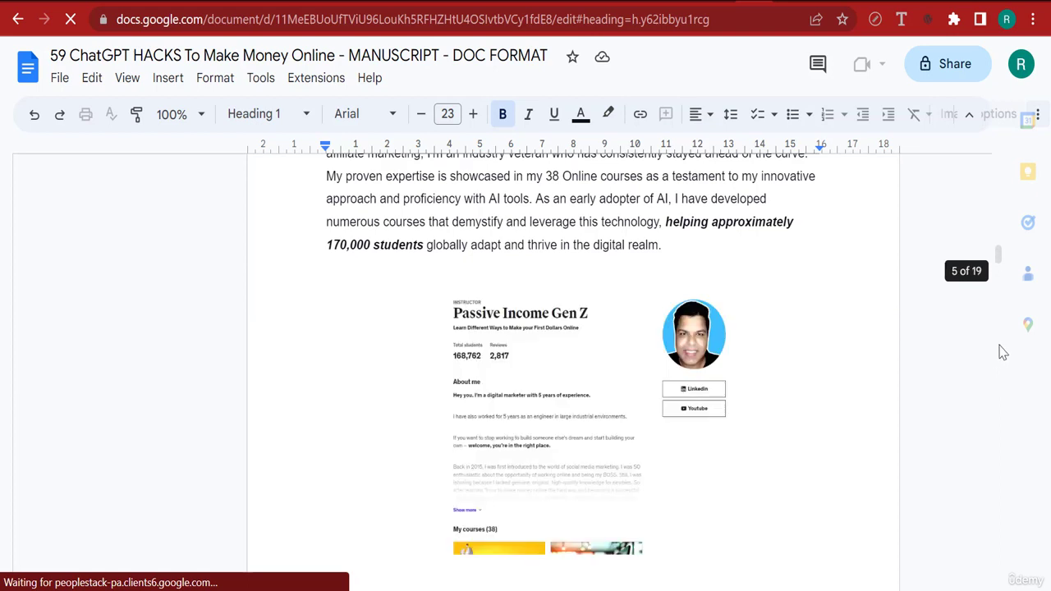
{"action": "left_click", "coordinate": [999, 273]}
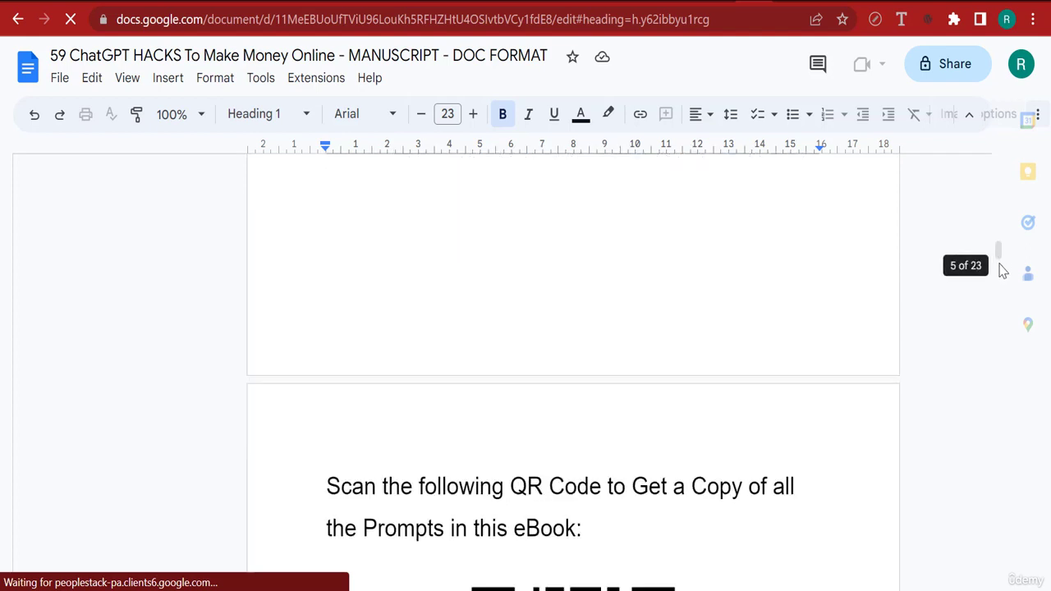
{"action": "left_click_drag", "start_coordinate": [1000, 253], "coordinate": [1001, 259]}
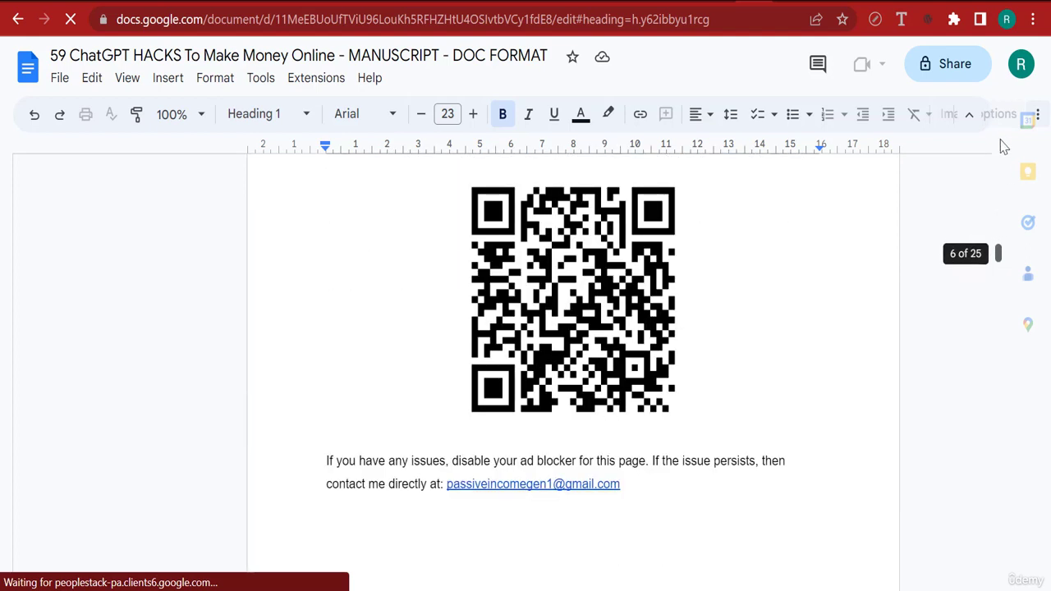